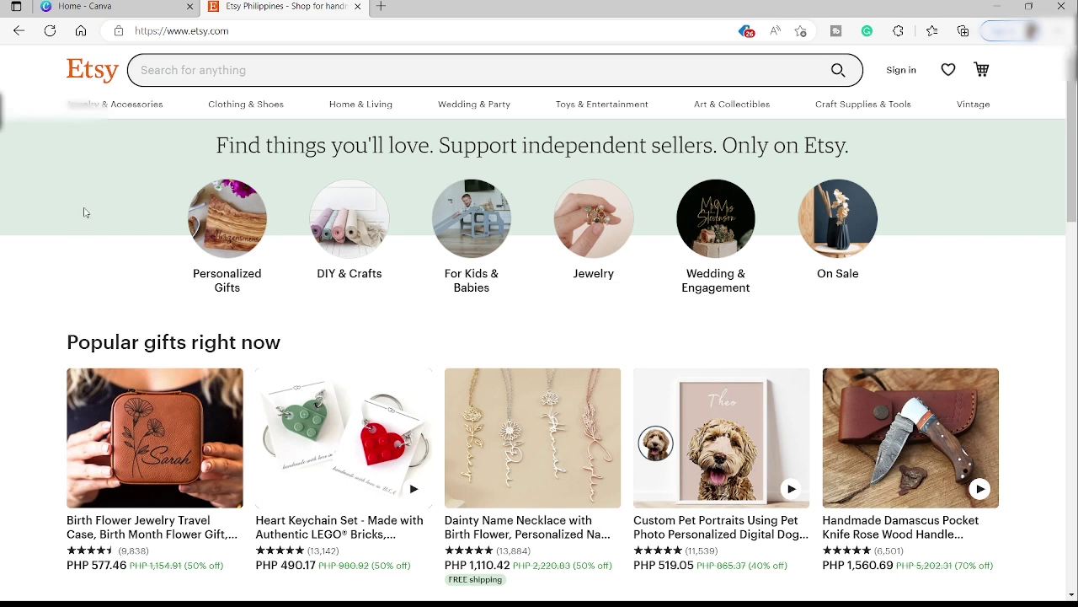
Switch from the Etsy storefront to the Canva home page
click(120, 13)
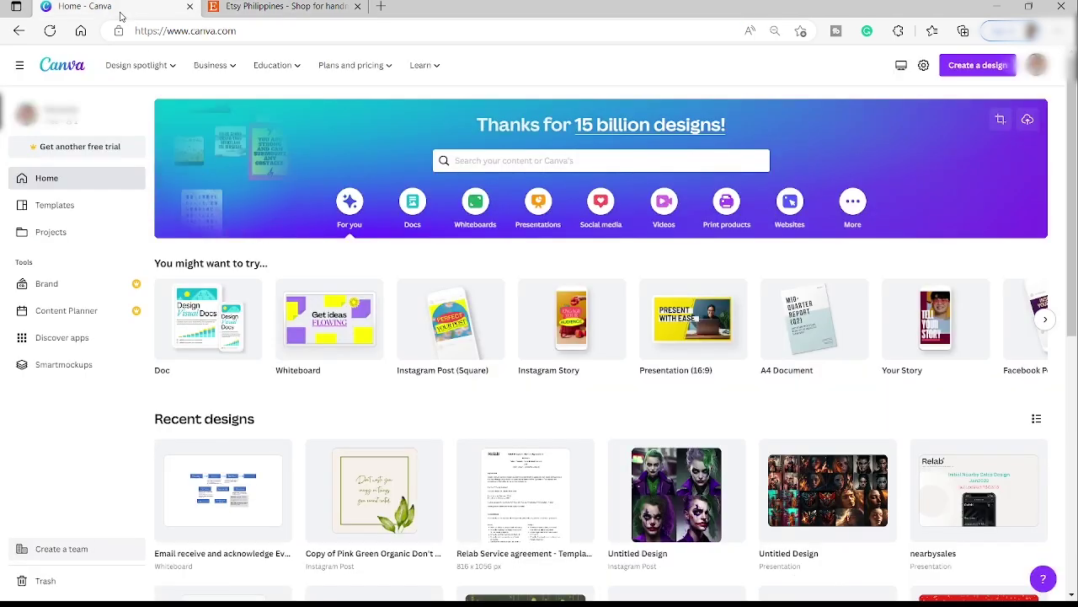
mouse_move(320, 337)
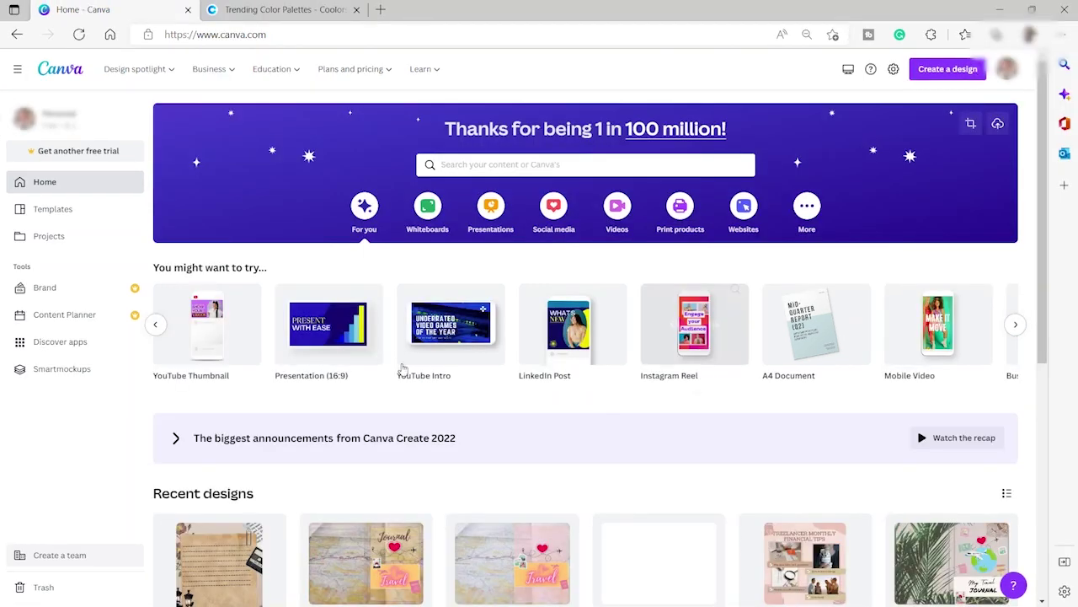
Switch to Coolors and examine the image export options for the purple, pink and light blue trending palette
click(250, 13)
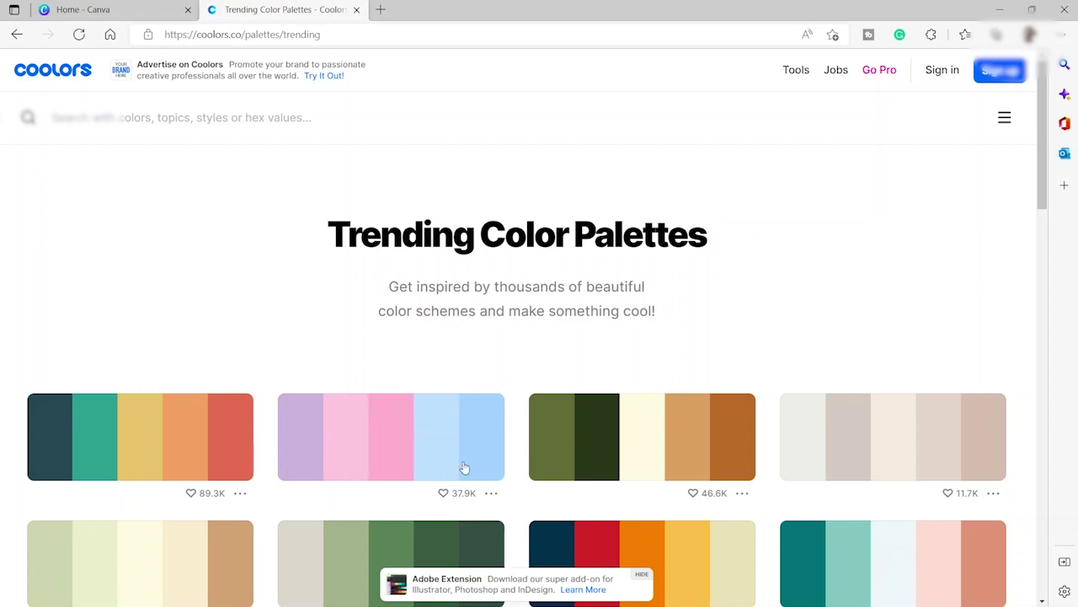
click(493, 497)
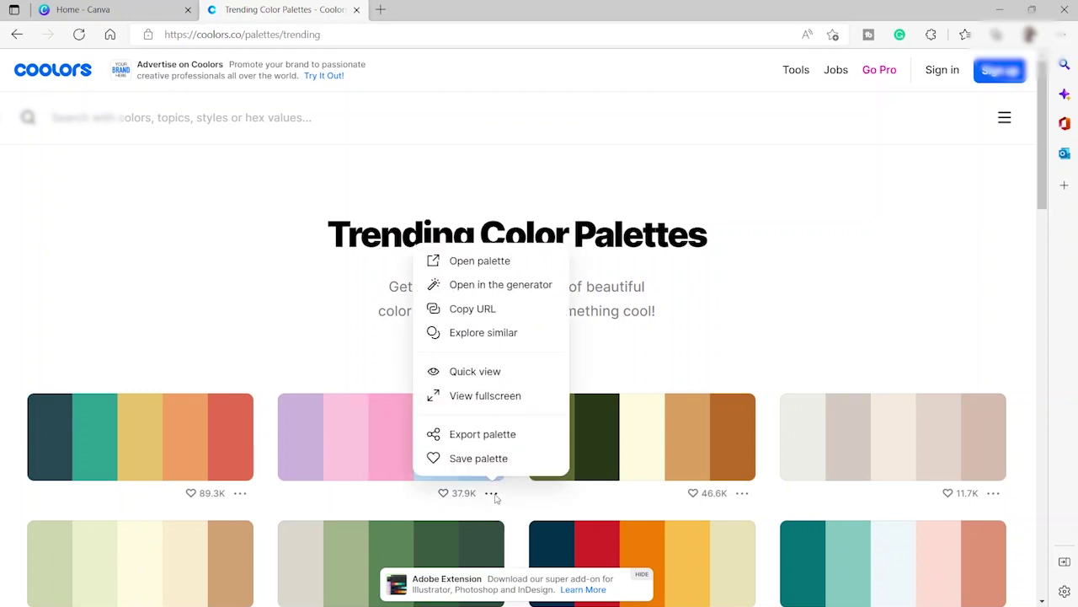
click(463, 433)
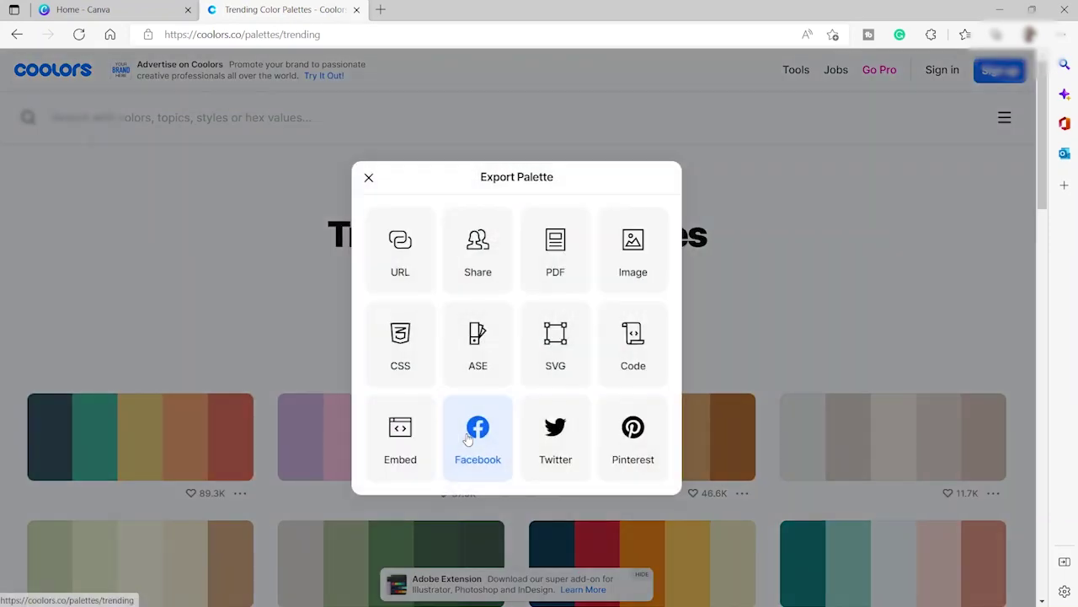
click(621, 268)
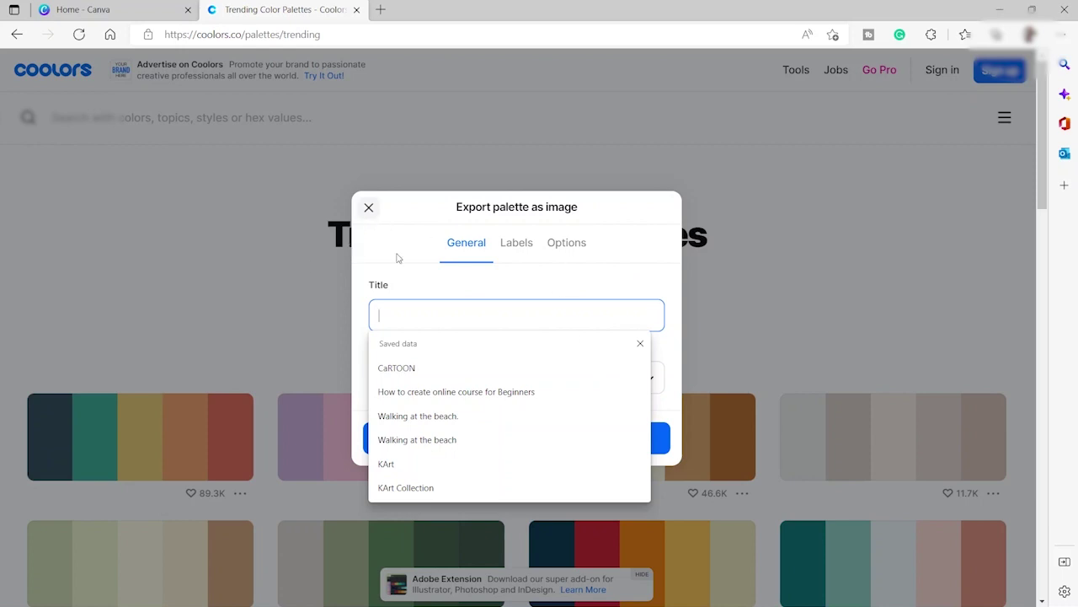
click(670, 266)
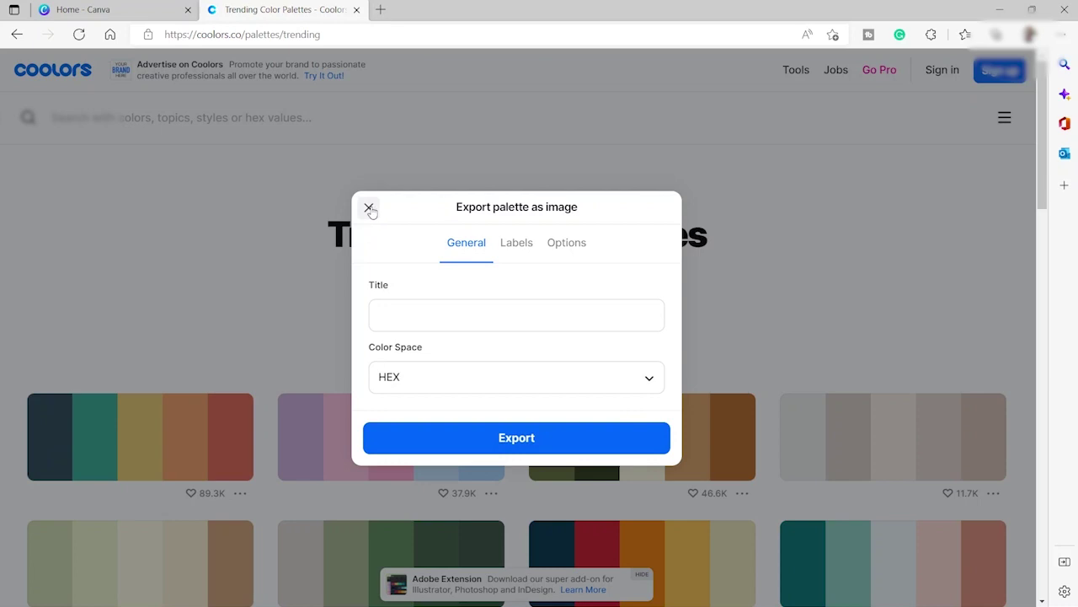
click(369, 207)
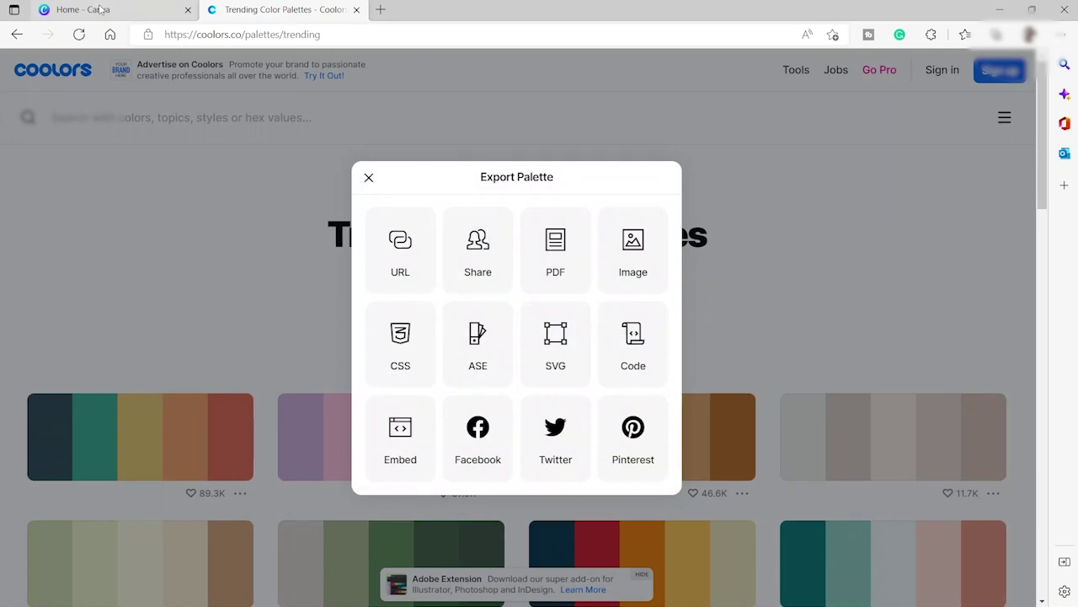
Switch to Canva and create a custom-size design 6.32 in wide and 8.17 in high
click(99, 9)
mouse_move(191, 90)
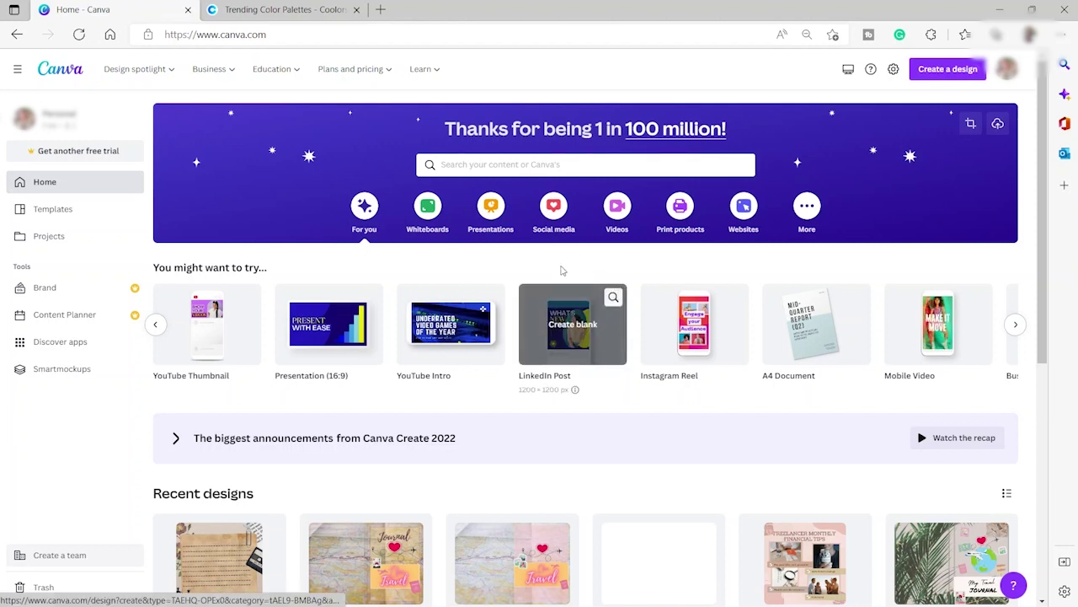
click(944, 70)
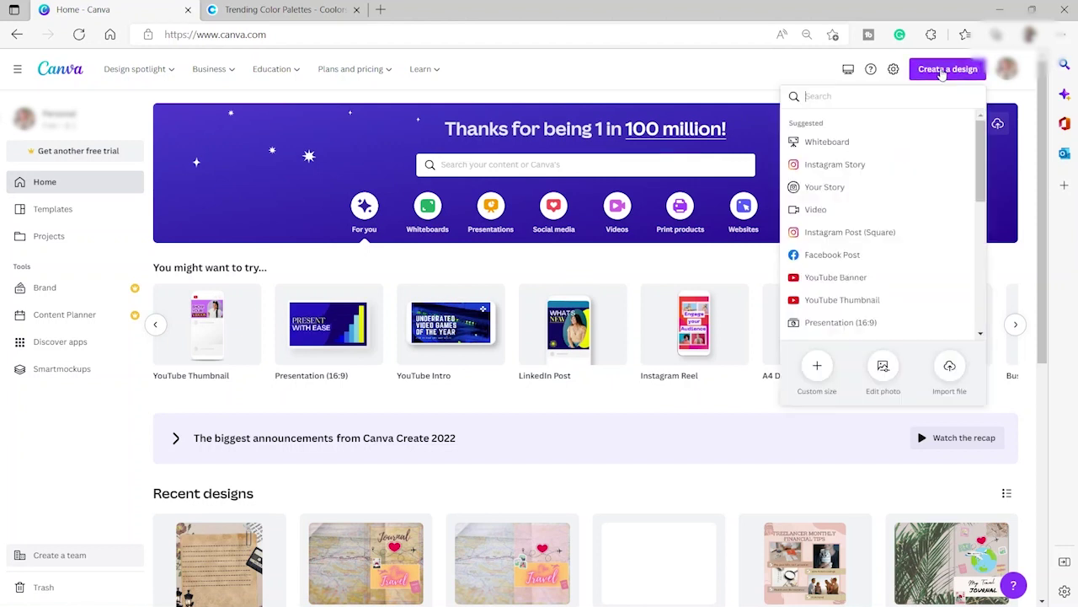
click(815, 377)
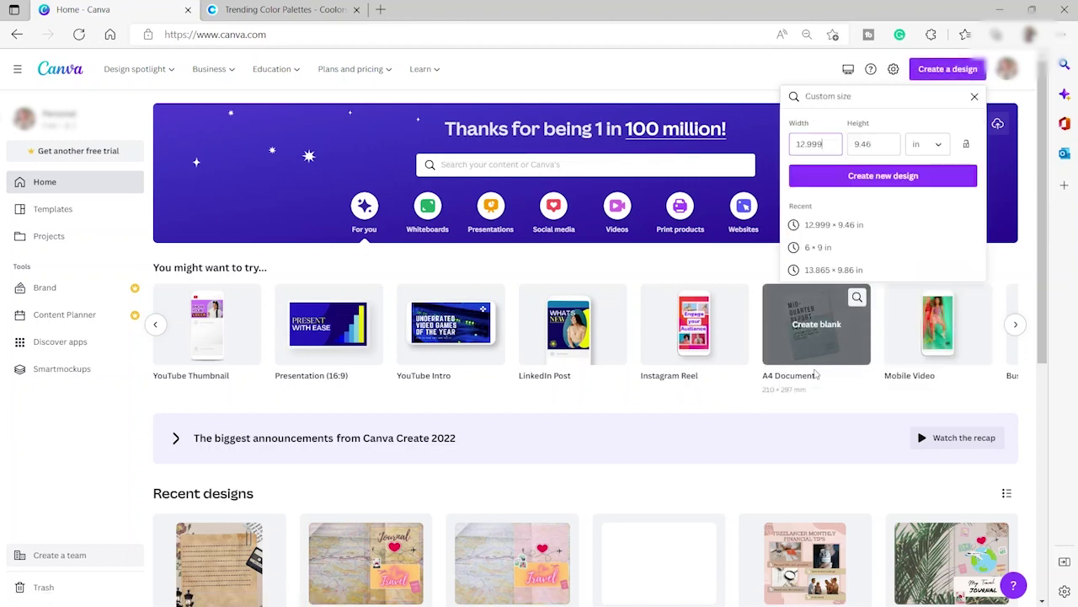
click(829, 149)
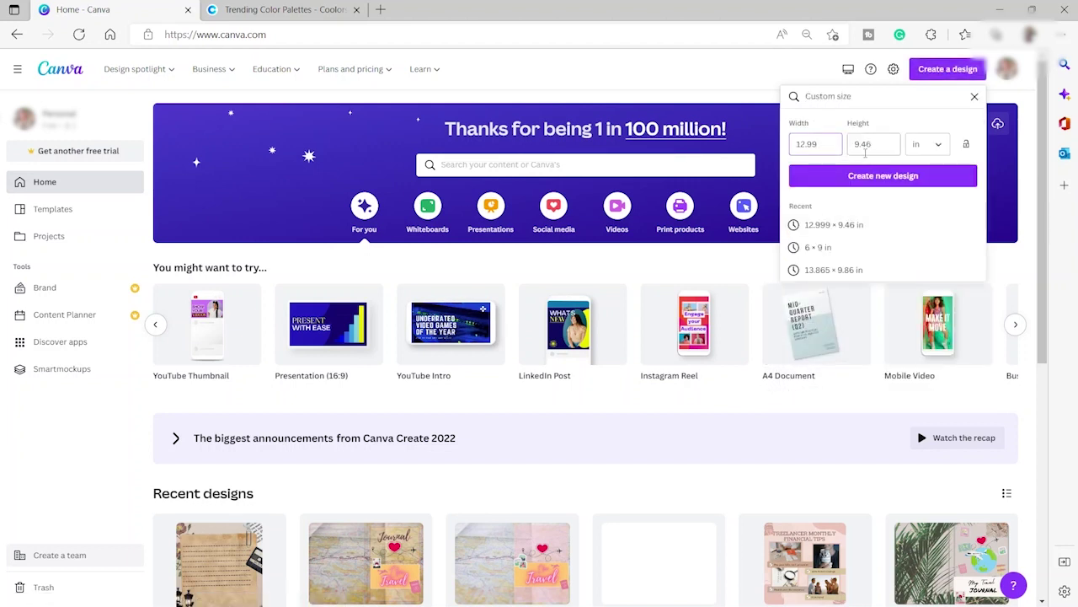
key(BackSpace)
key(BackSpace)
key(BackSpace)
key(BackSpace)
key(BackSpace)
click(890, 142)
key(BackSpace)
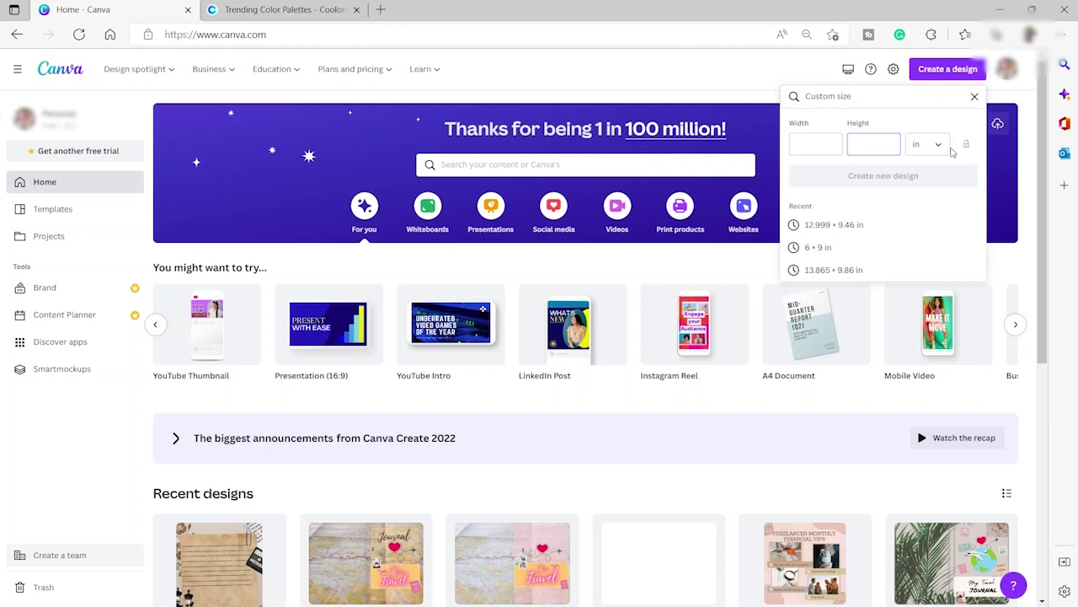
click(832, 146)
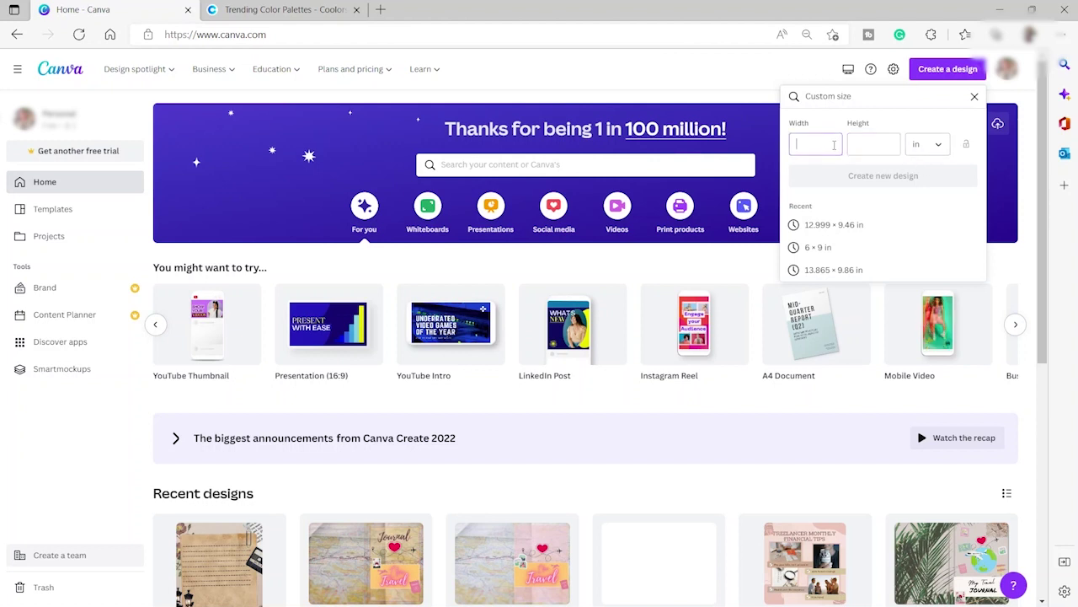
text(6)
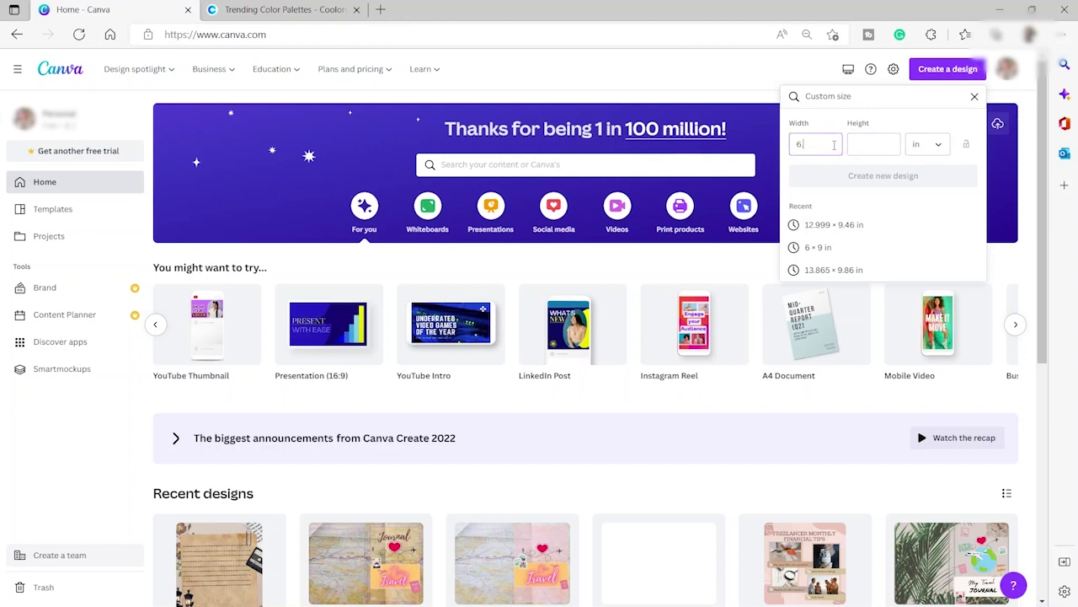
text(.32)
click(870, 149)
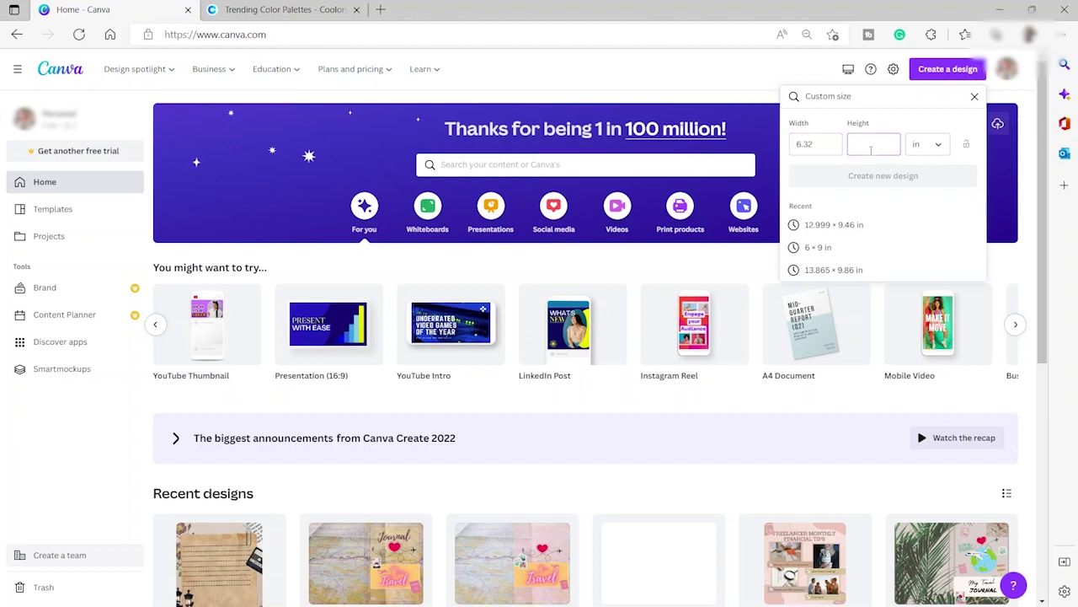
text(8)
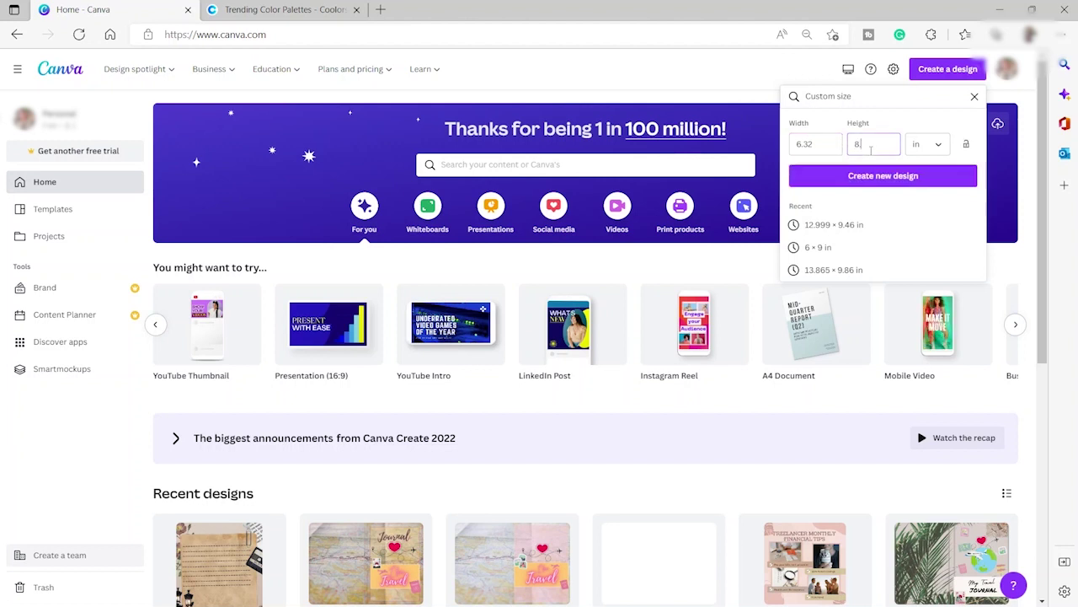
text(.17)
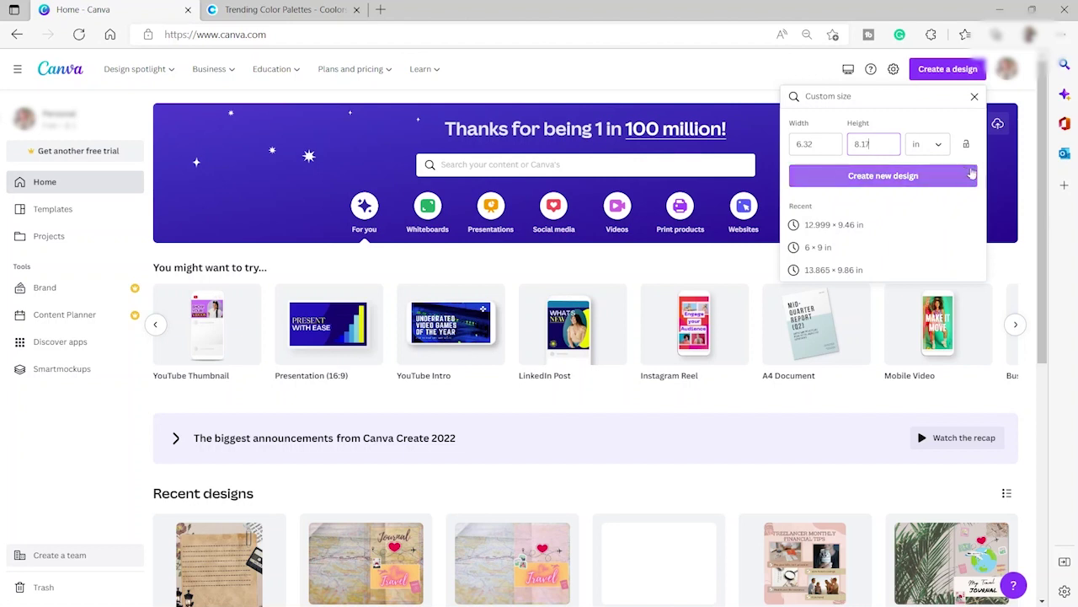
click(890, 183)
click(890, 184)
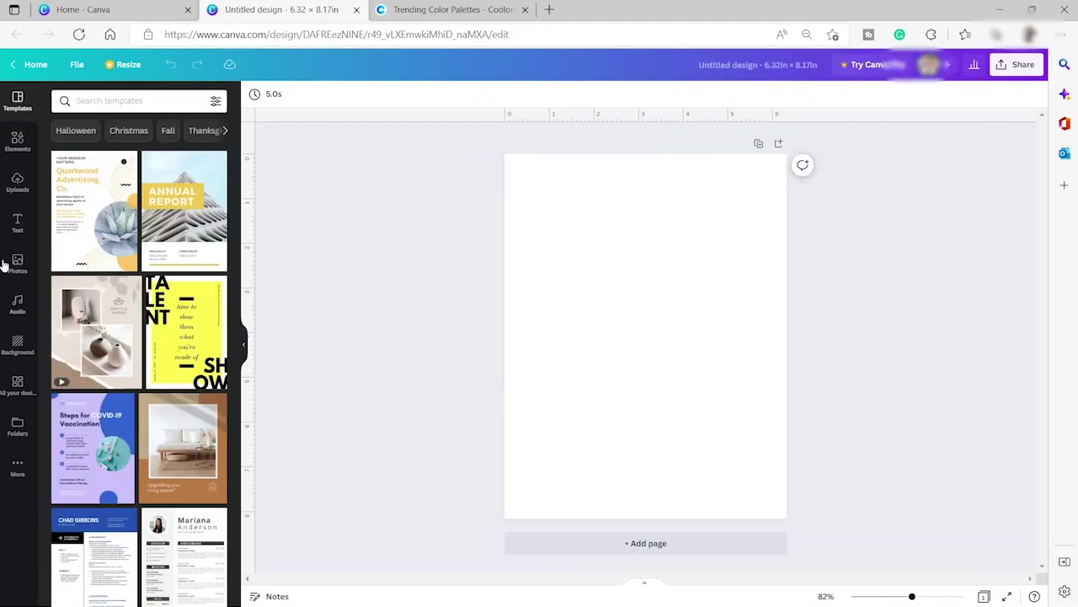
Upload the CaRTOON palette image from the Downloads folder and place it on the first page
click(16, 182)
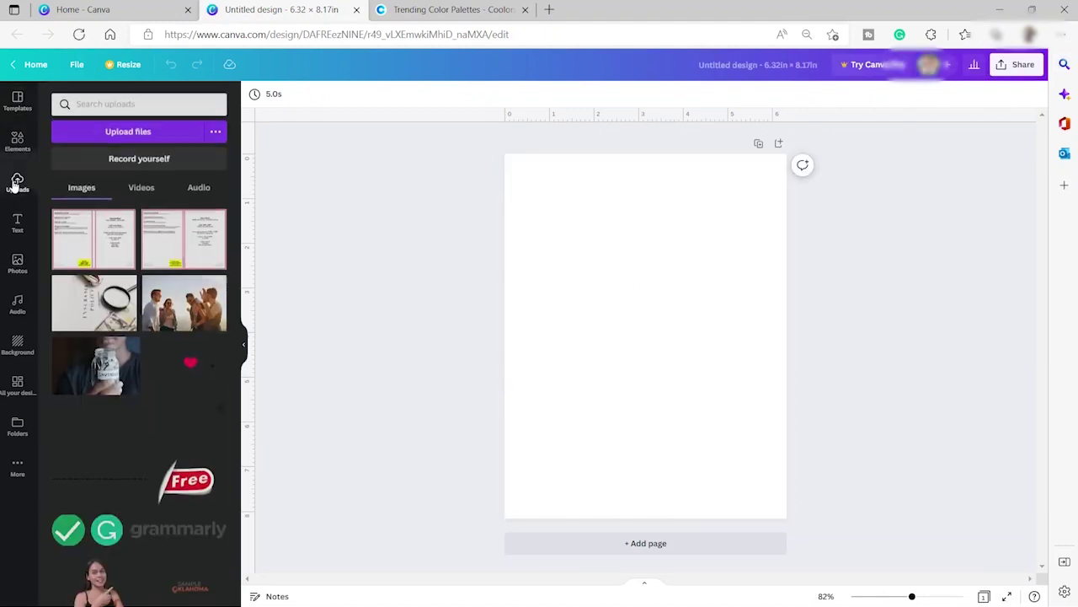
click(114, 138)
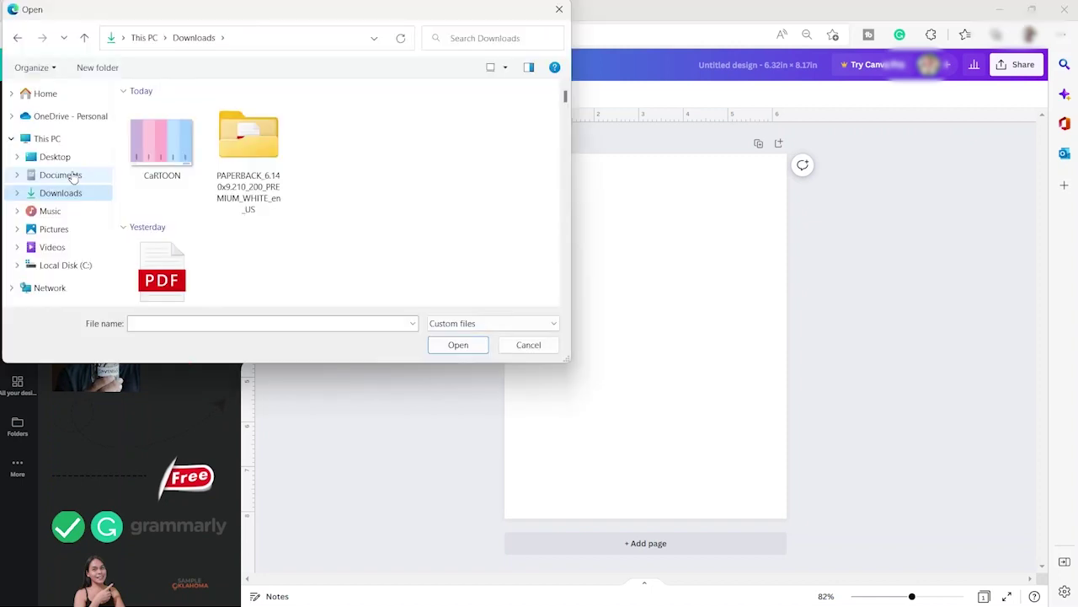
click(163, 151)
click(465, 347)
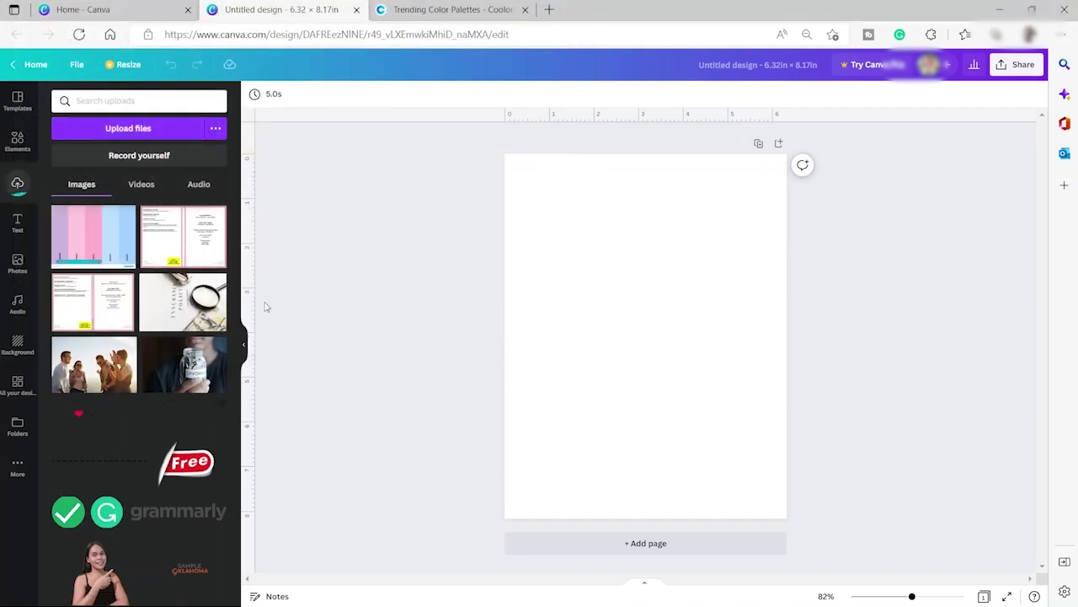
click(122, 249)
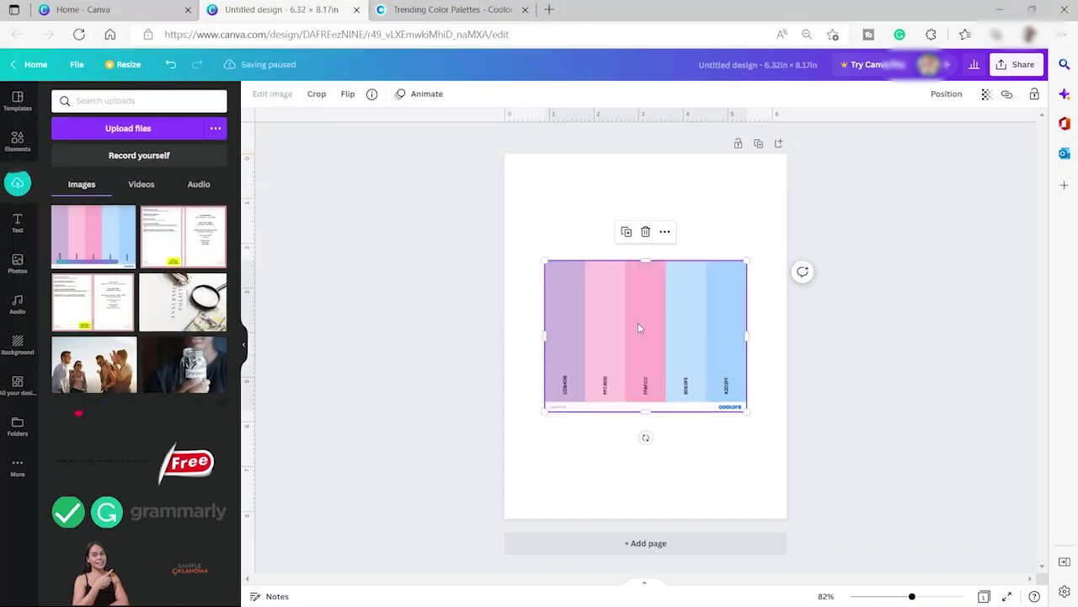
Add a second page with a square shape stretched to full page height and about 5.9 in wide, leaving a narrow strip at the right edge
click(651, 545)
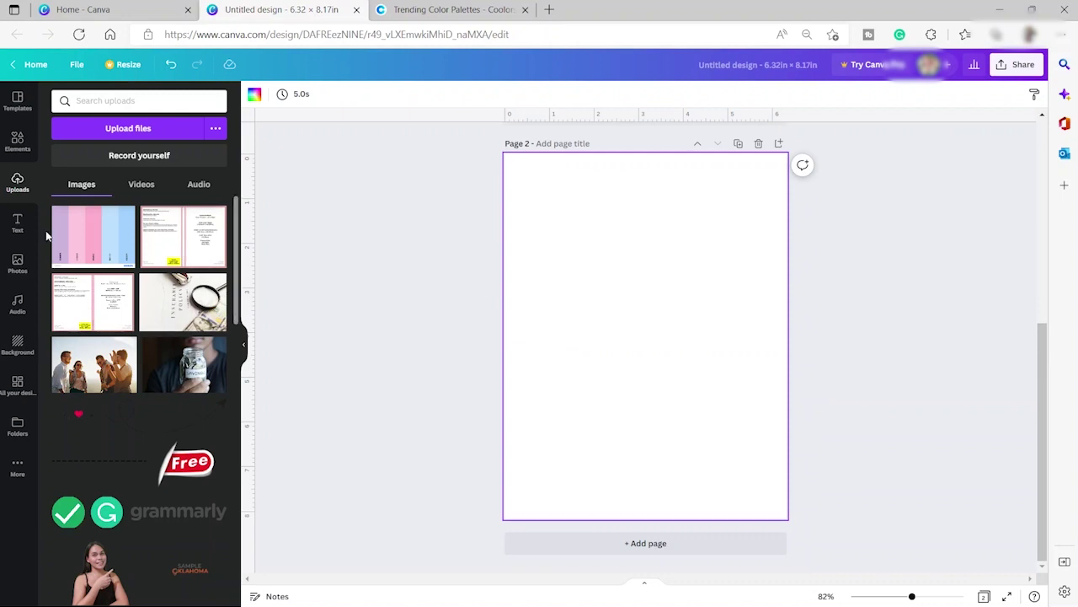
click(15, 142)
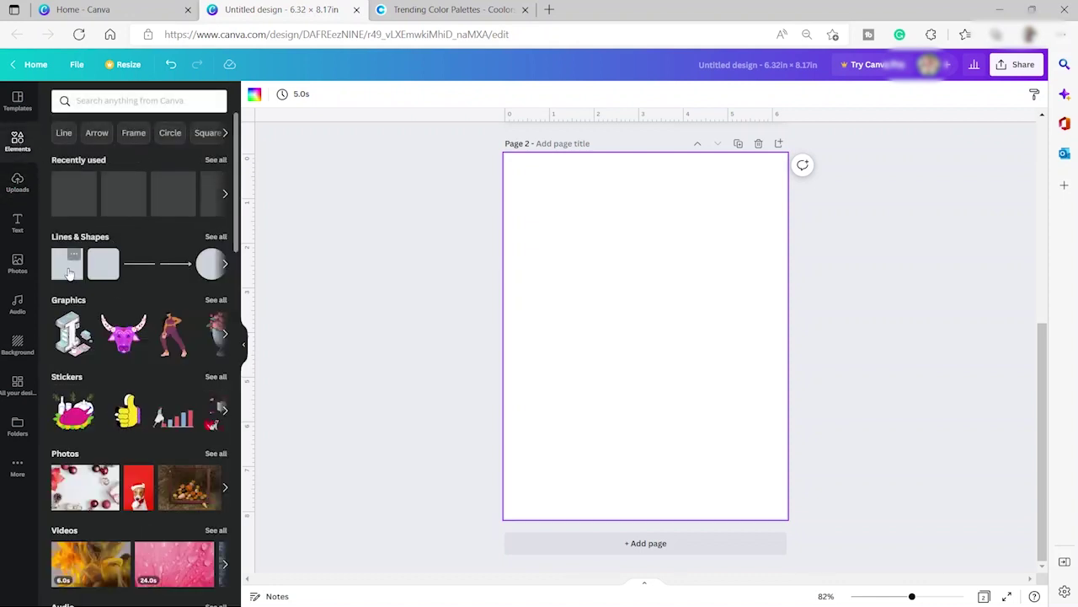
click(103, 264)
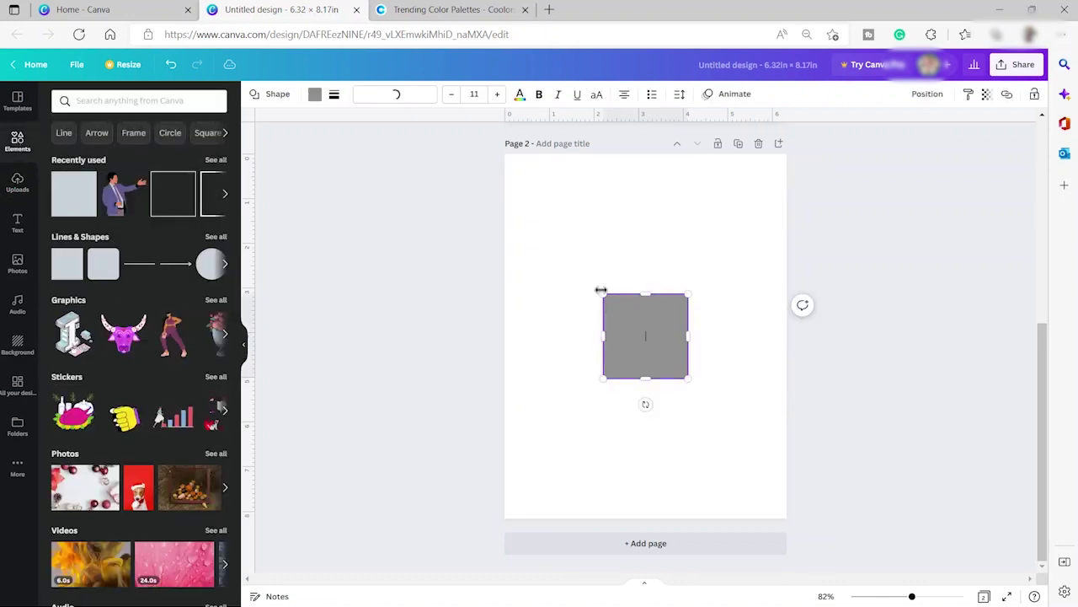
drag(603, 294, 506, 154)
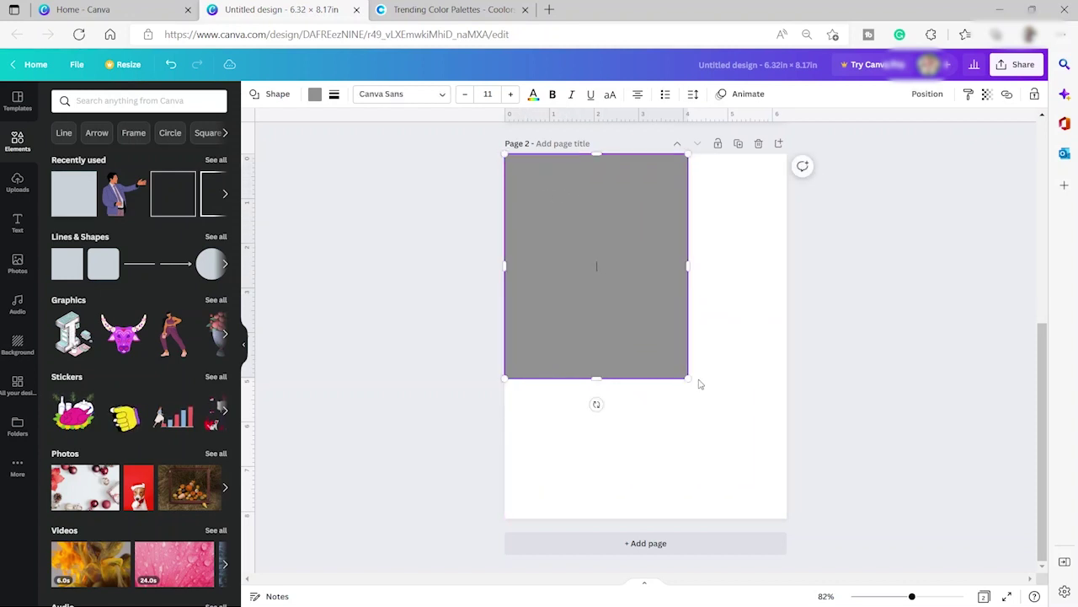
drag(688, 378, 767, 520)
double_click(755, 263)
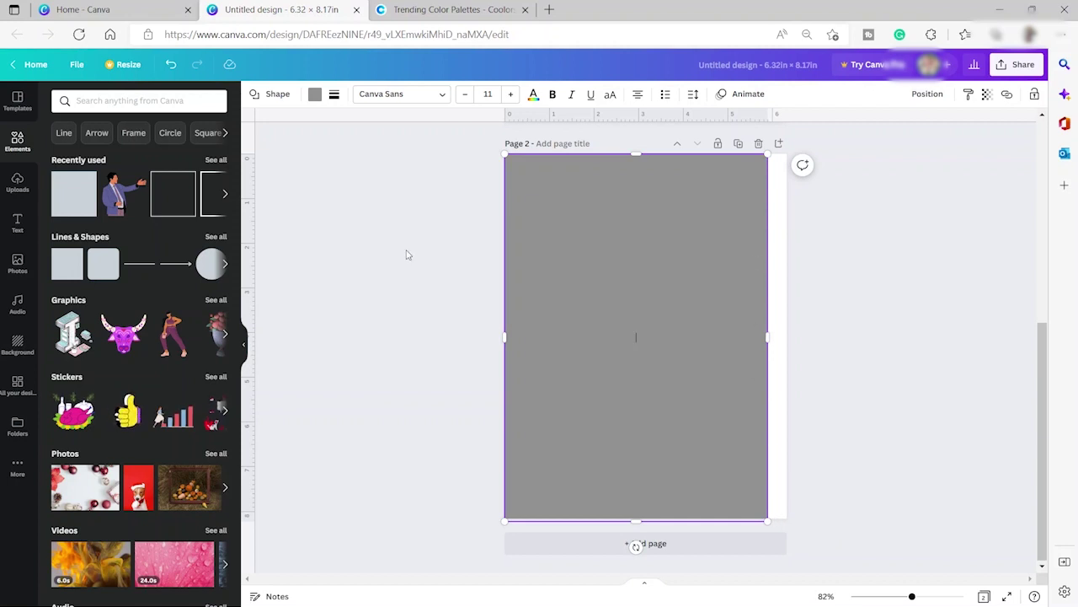
Fill the large rectangle on page 2 with the pink from the palette image's photo colors
click(314, 95)
click(184, 313)
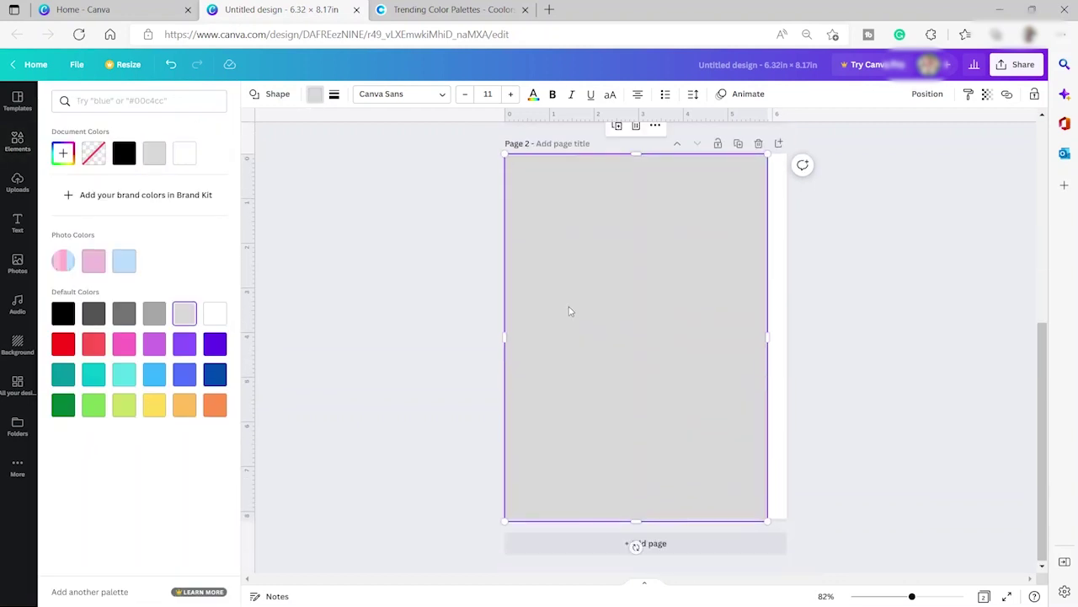
scroll(569, 302, up, 2)
scroll(582, 306, down, 2)
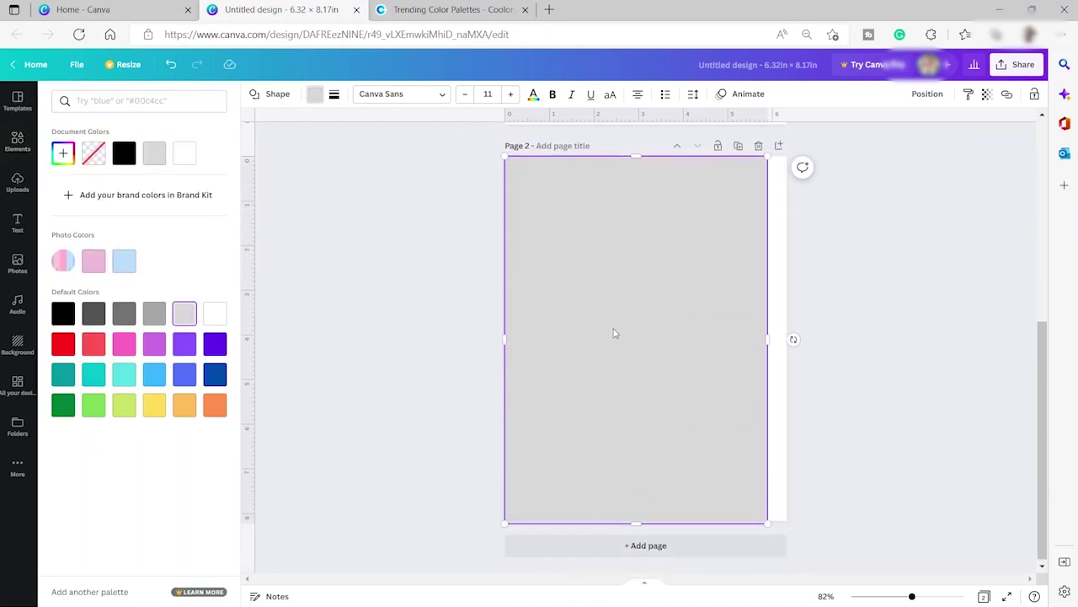
click(94, 261)
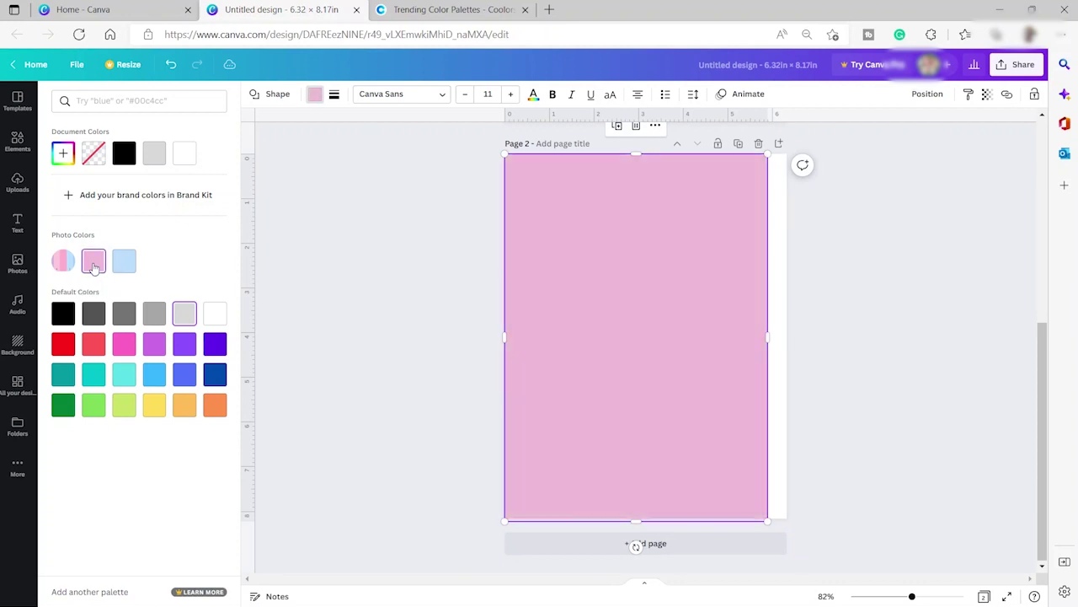
click(604, 292)
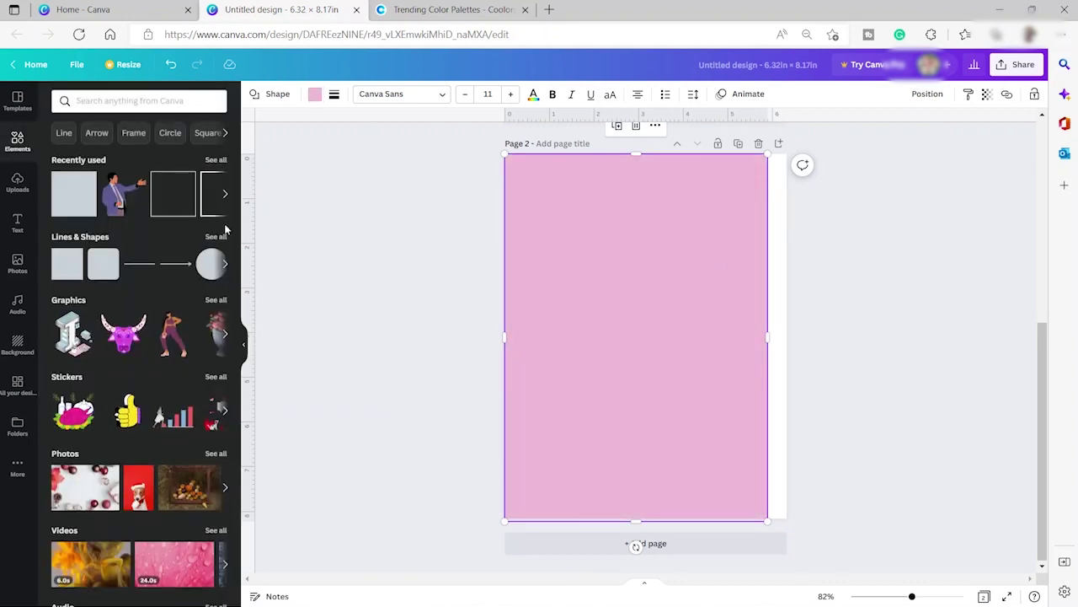
Add a heading reading "My Planner" to the pink page
click(18, 224)
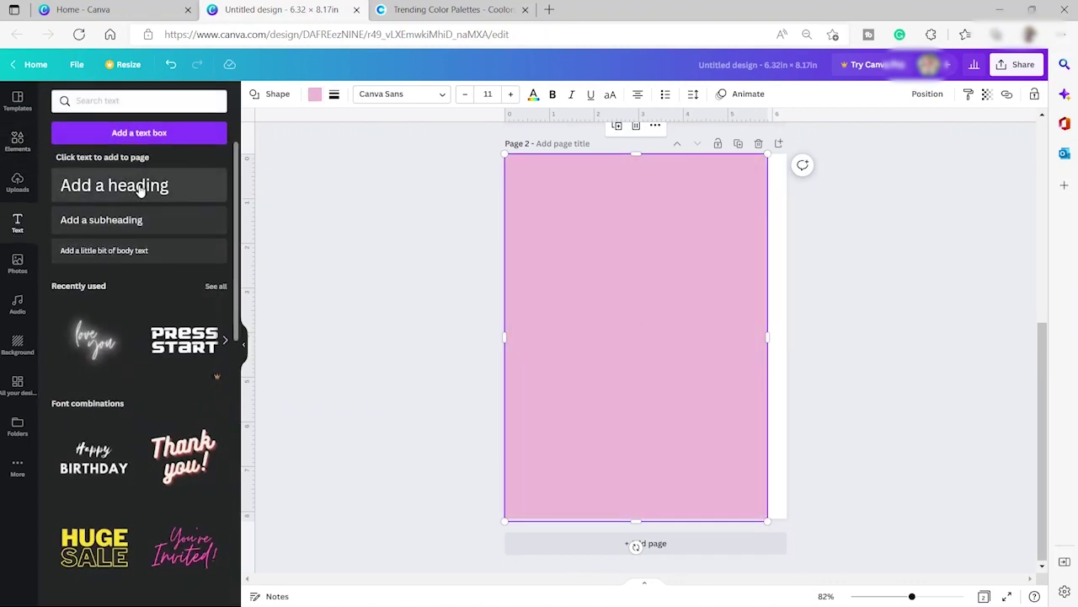
click(139, 187)
text(My)
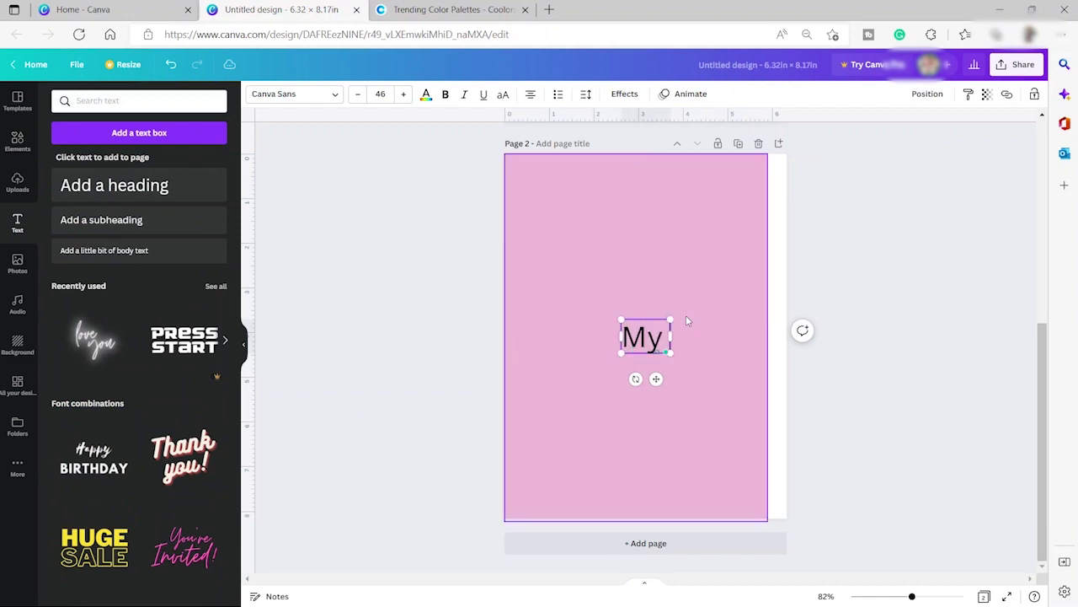
text( Plan)
text(ner)
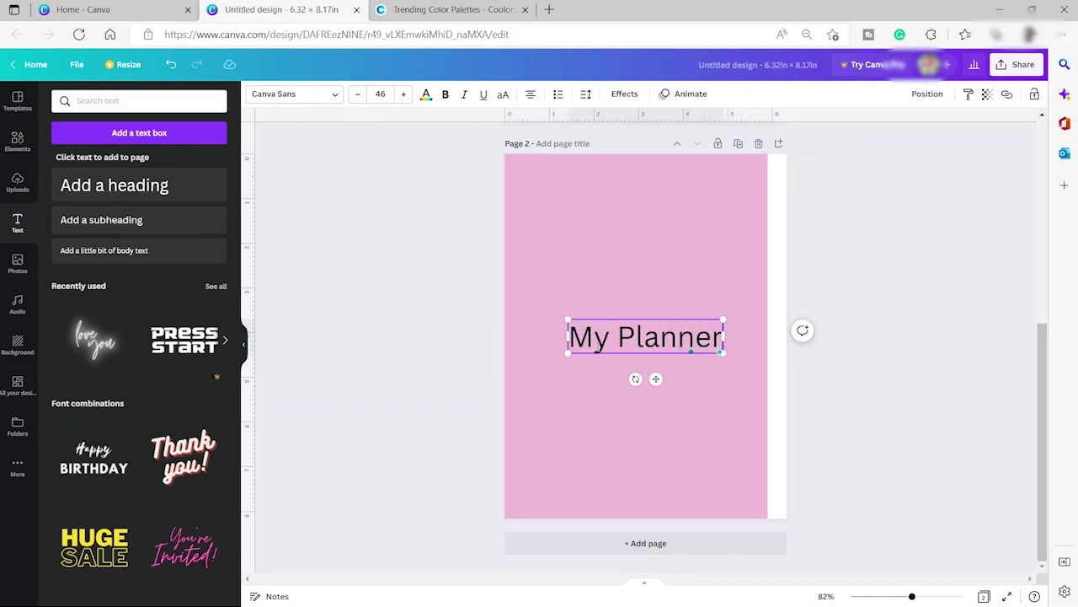
Set the "My Planner" heading in Playlist Script, enlarge it to size 62.8 and move it near the top of the pink page
drag(581, 343, 729, 337)
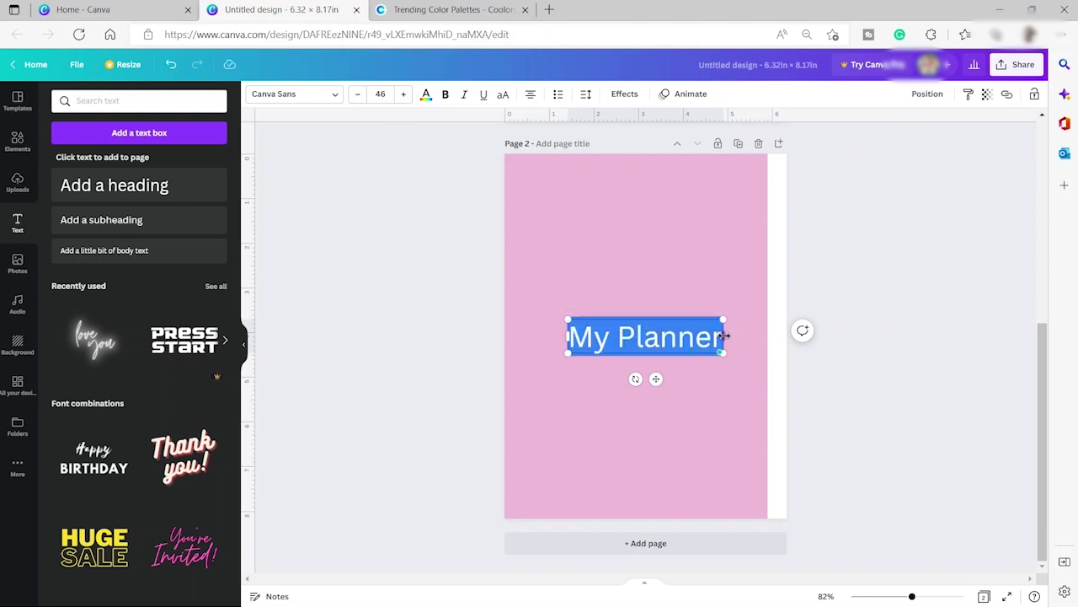
click(334, 97)
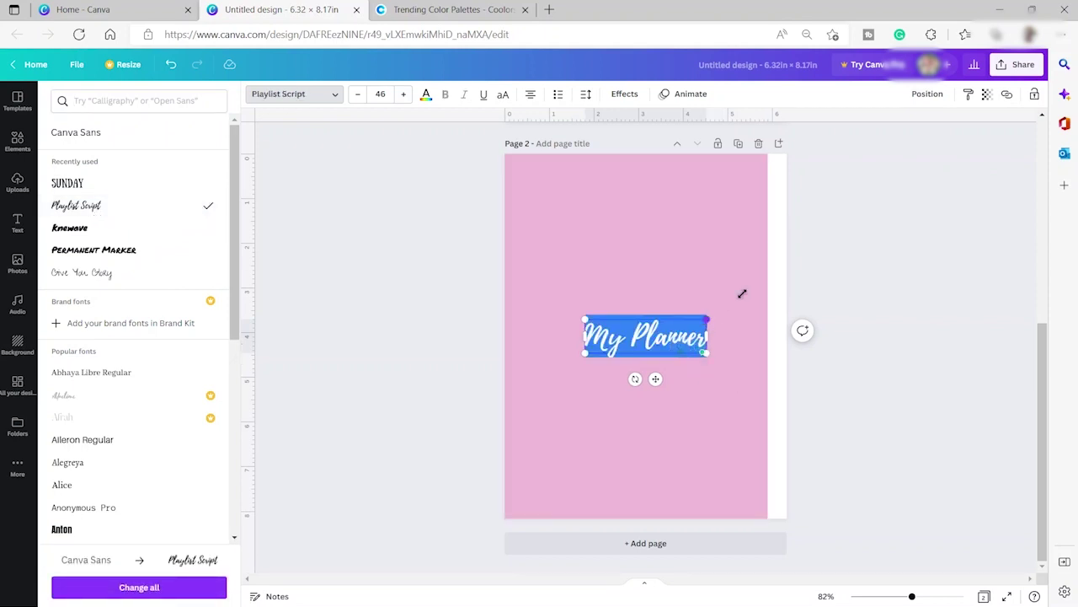
drag(741, 294, 754, 299)
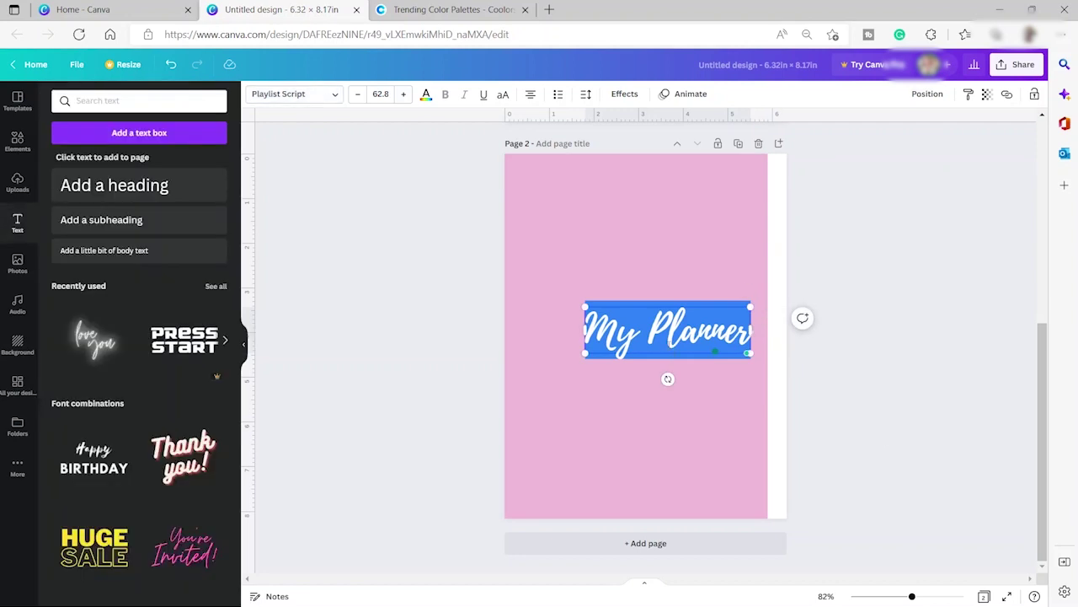
click(713, 417)
drag(663, 337, 630, 233)
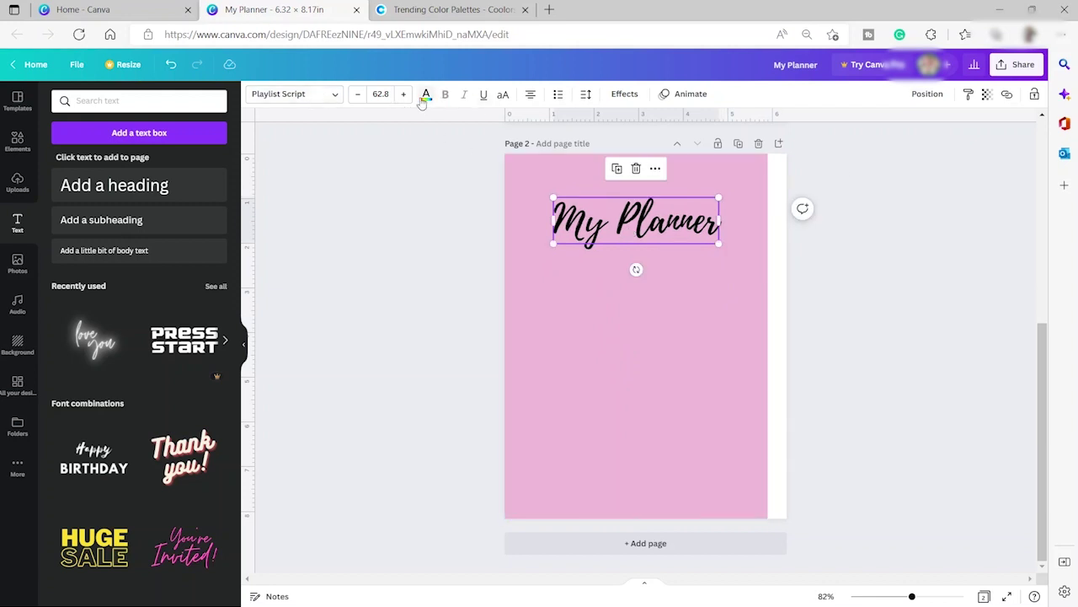
Color the "My Planner" heading dark gray from the default colors
click(426, 95)
click(95, 318)
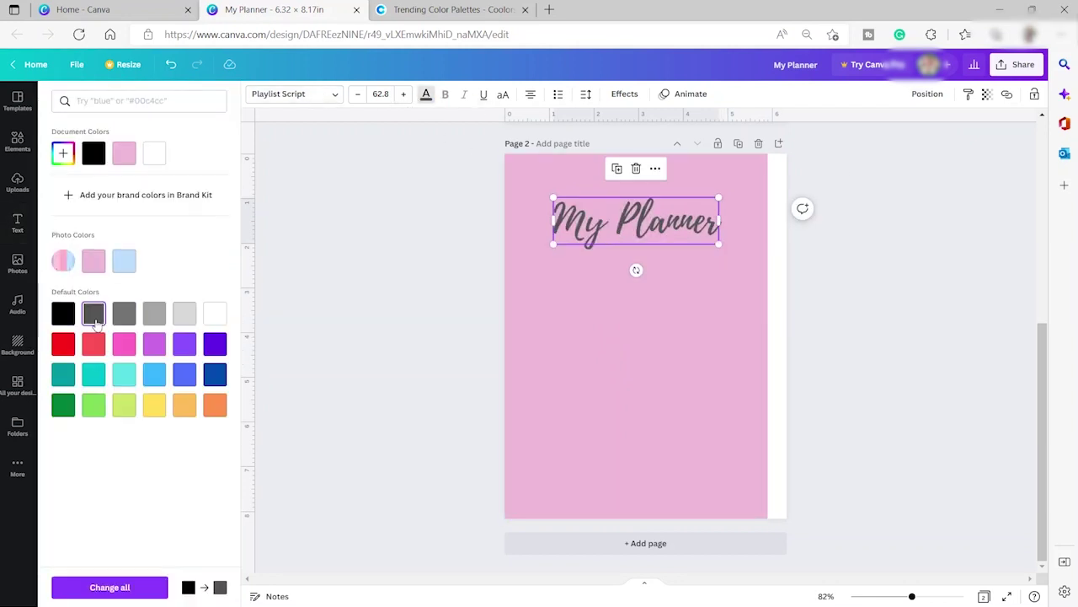
click(722, 321)
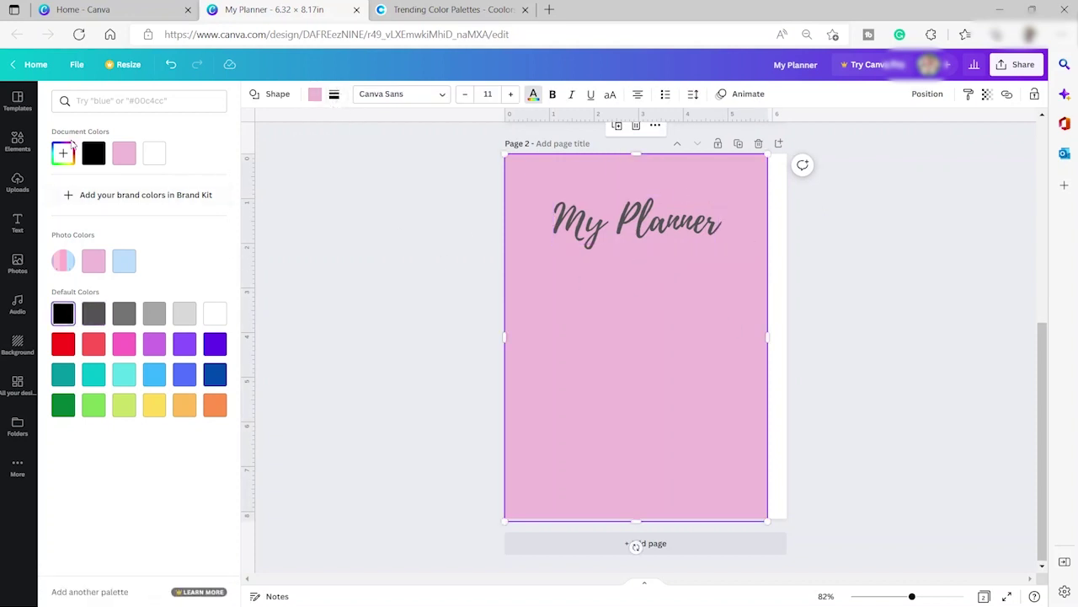
Search the elements for "hexagon" and add the solid light green hexagon to page 2
click(17, 152)
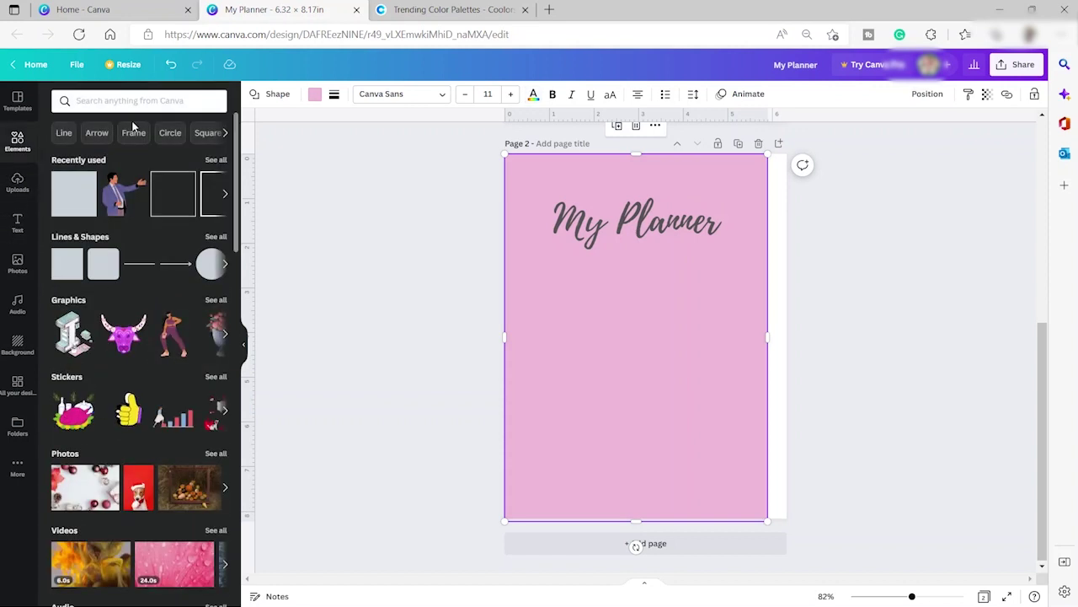
click(123, 101)
text(hex)
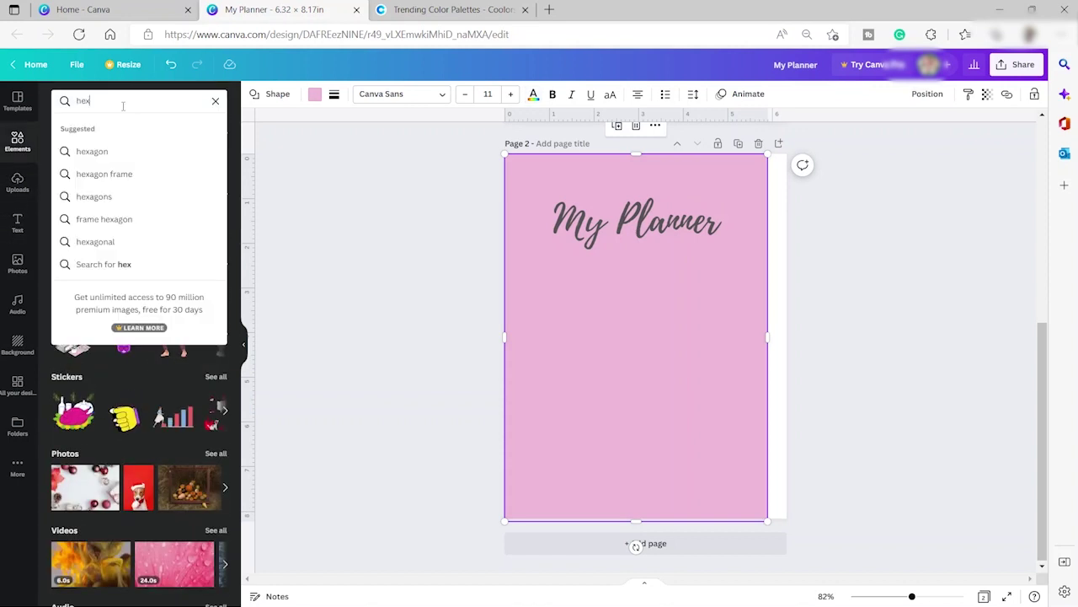
click(93, 152)
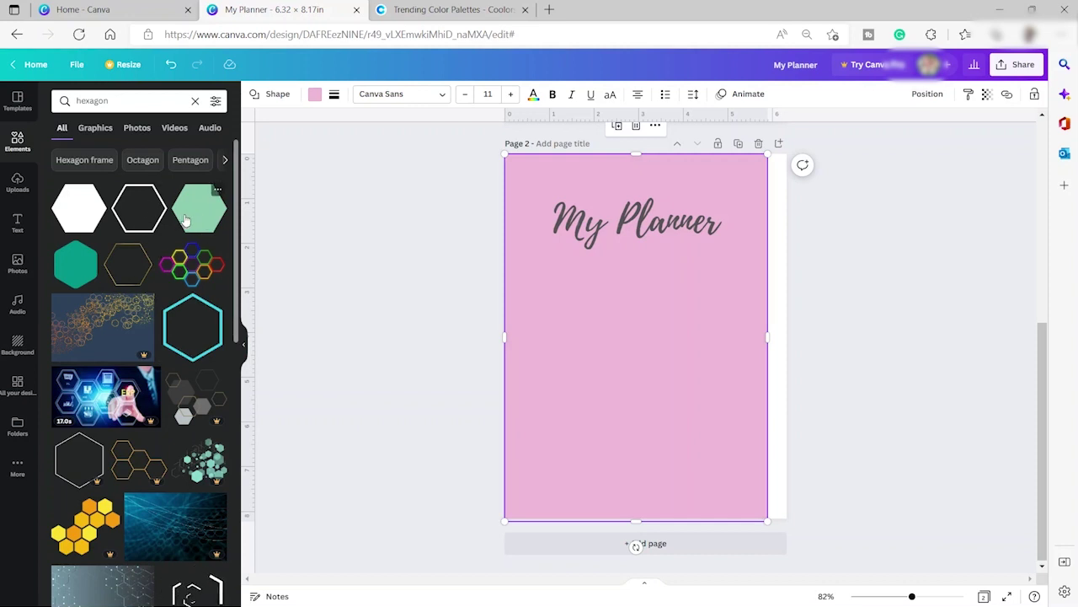
click(186, 220)
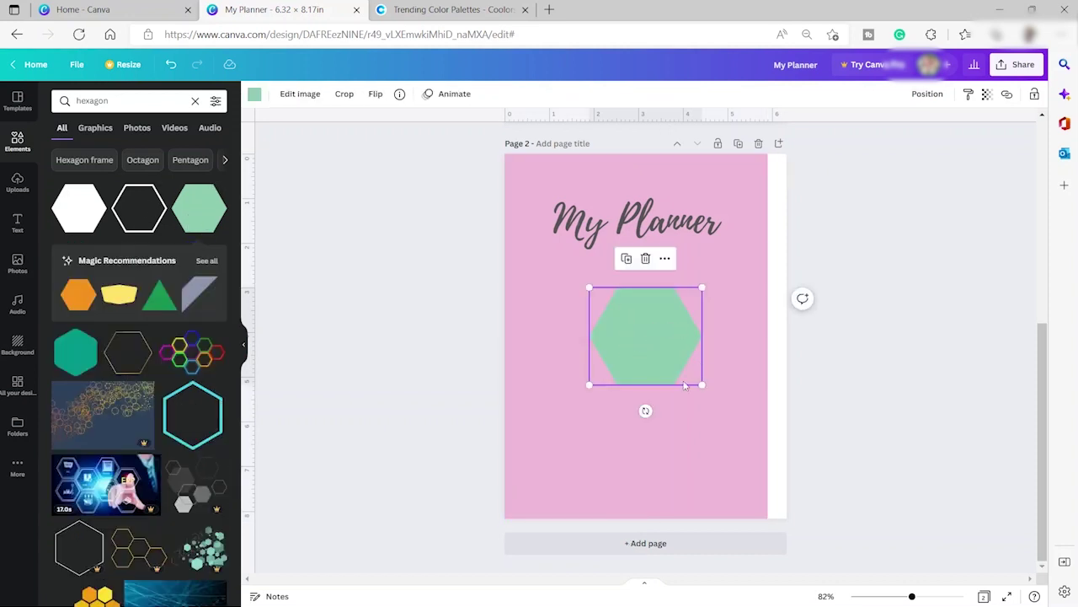
Rotate the green hexagon by 90 degrees and shrink it to about 0.85 in wide in the page's top-right corner
key(ctrl+z)
drag(645, 410, 574, 337)
drag(681, 351, 745, 231)
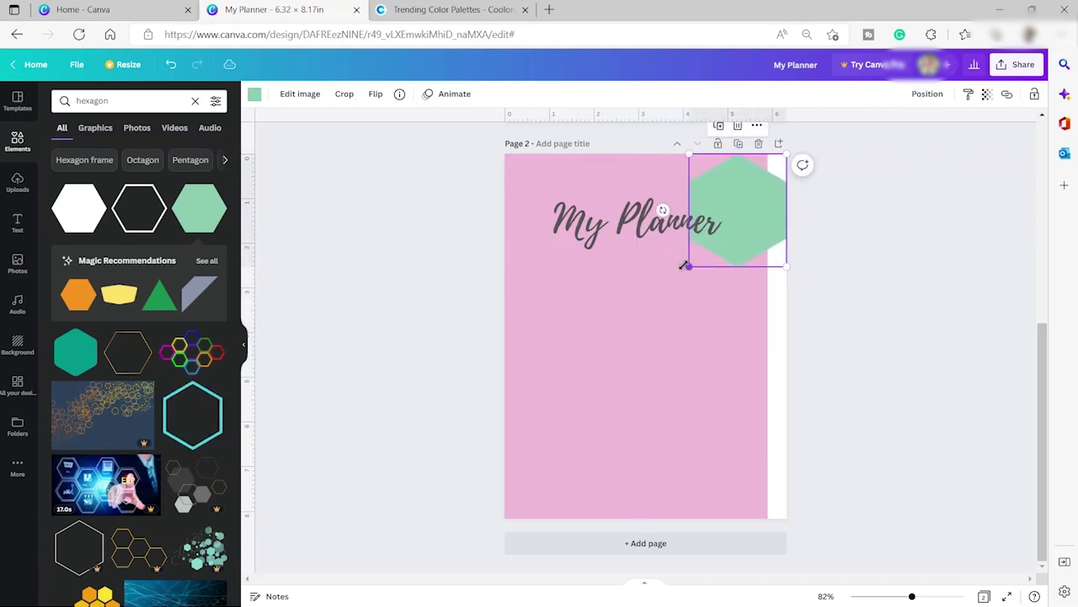
drag(687, 266, 744, 197)
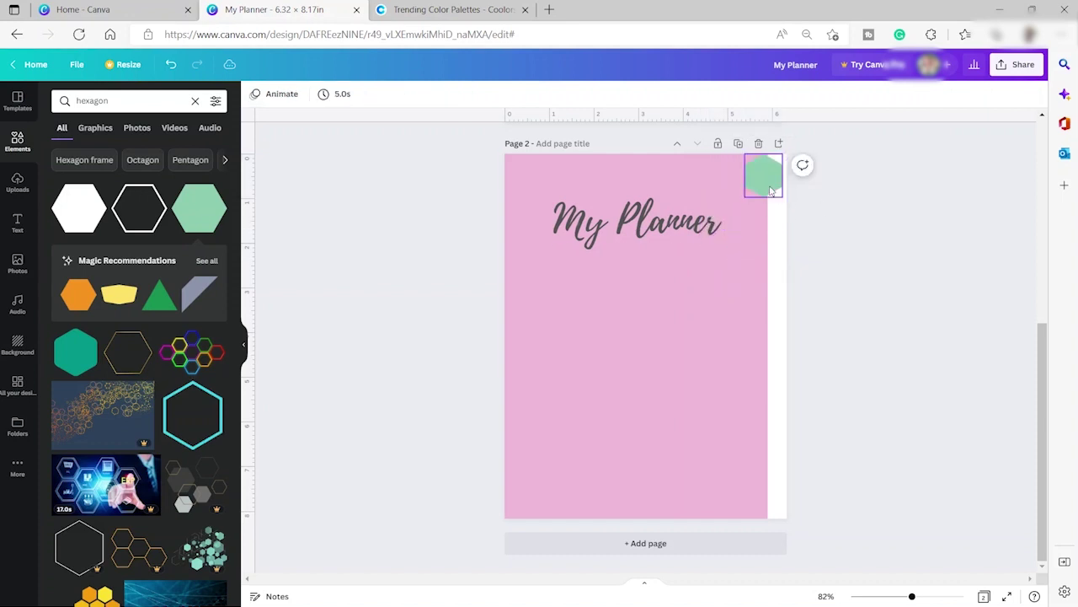
Duplicate the hexagon into a column of twelve down the page's right edge and send them all behind the pink rectangle
drag(770, 190, 764, 226)
click(765, 177)
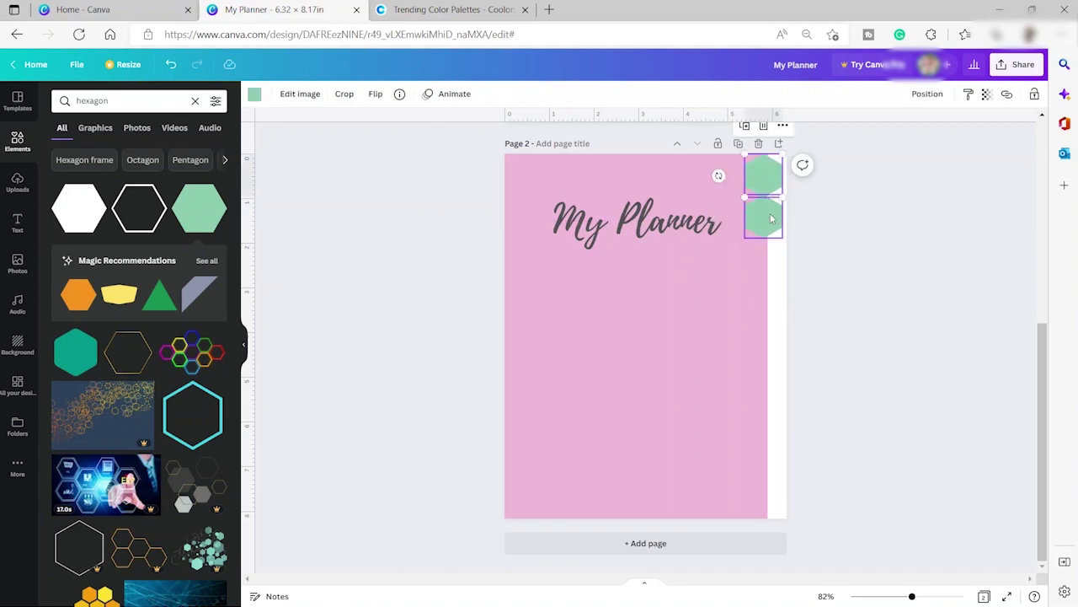
shift+click(771, 219)
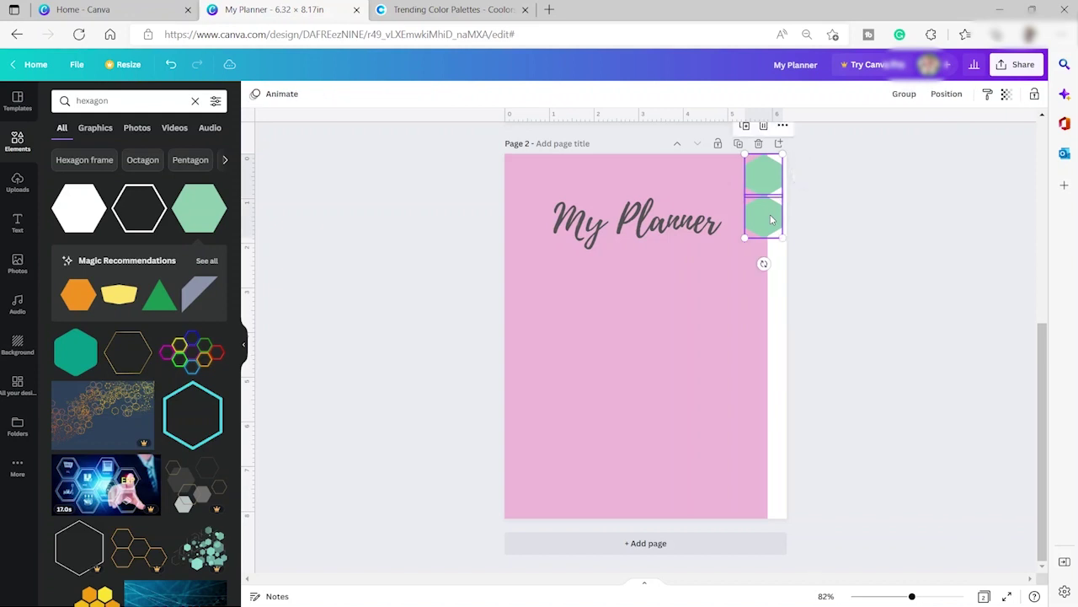
drag(771, 219, 756, 451)
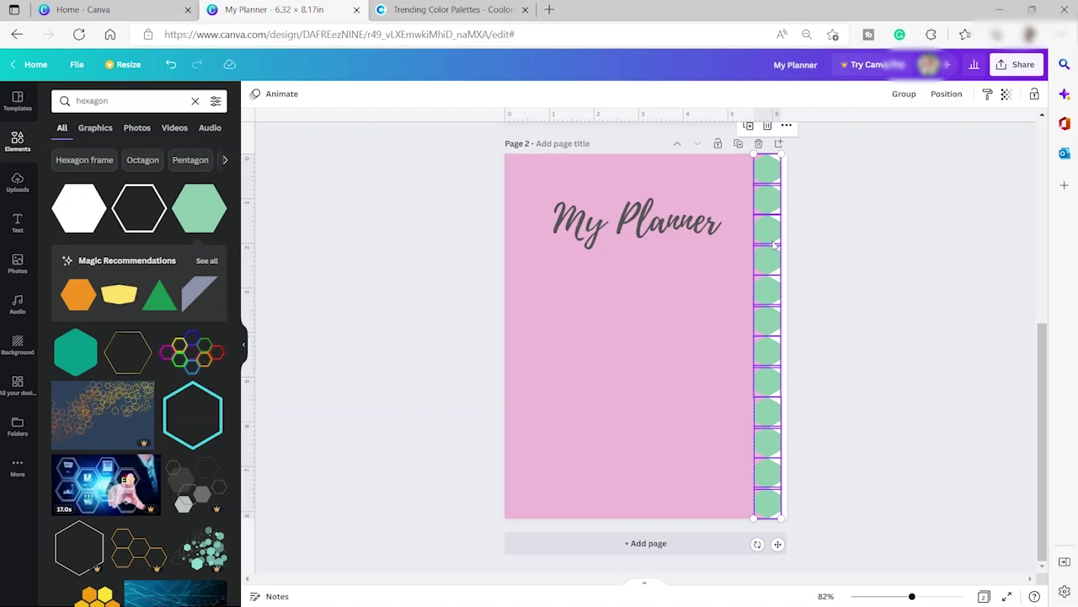
click(947, 96)
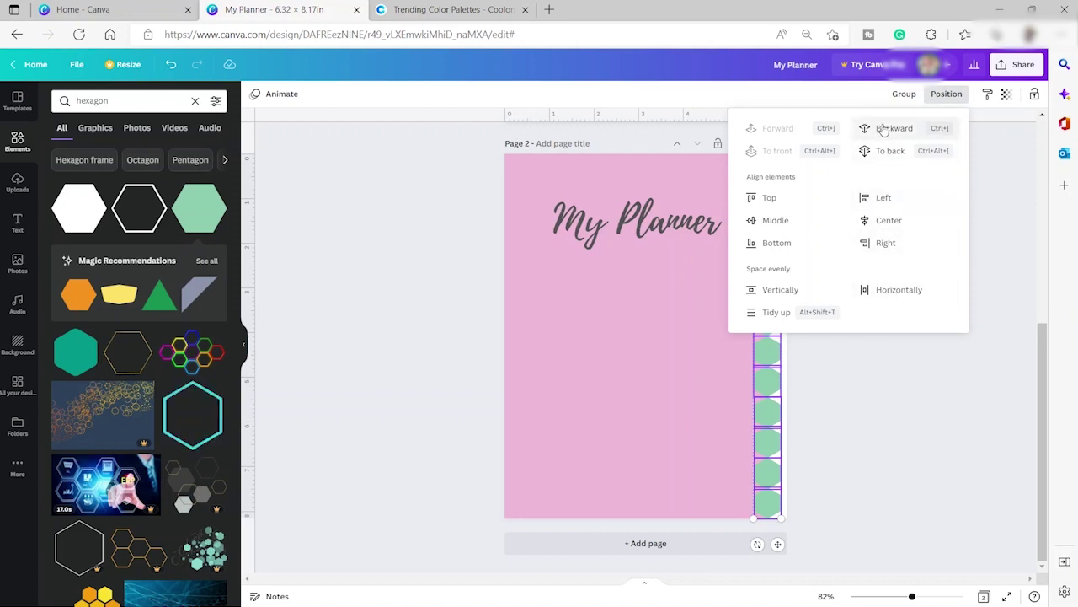
click(884, 151)
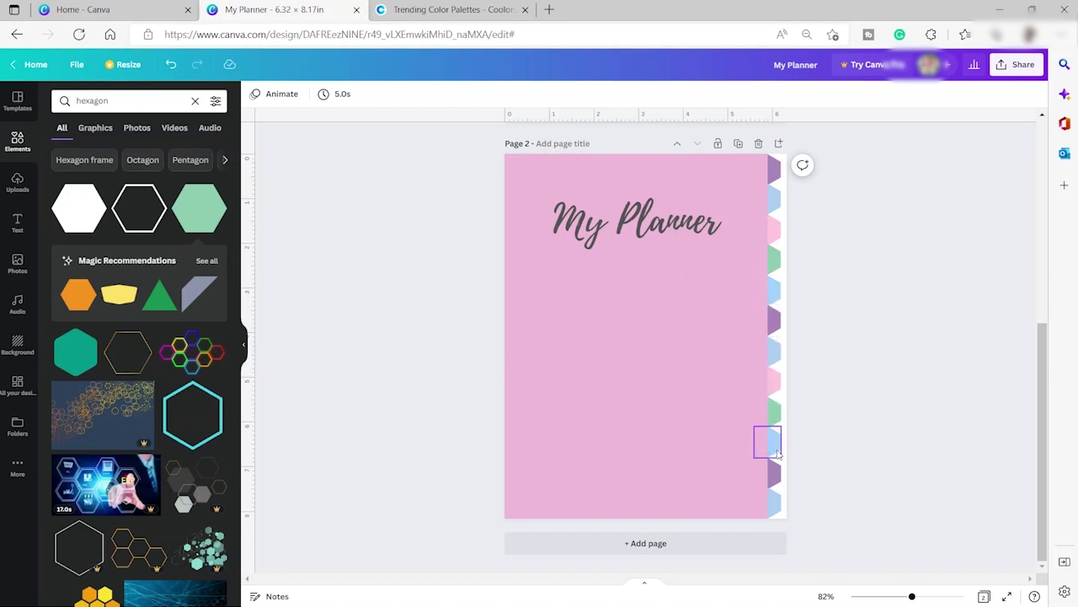
Add a small text label reading "Jan" in Playlist Script near the hexagon tabs and set its font size to 20
click(774, 189)
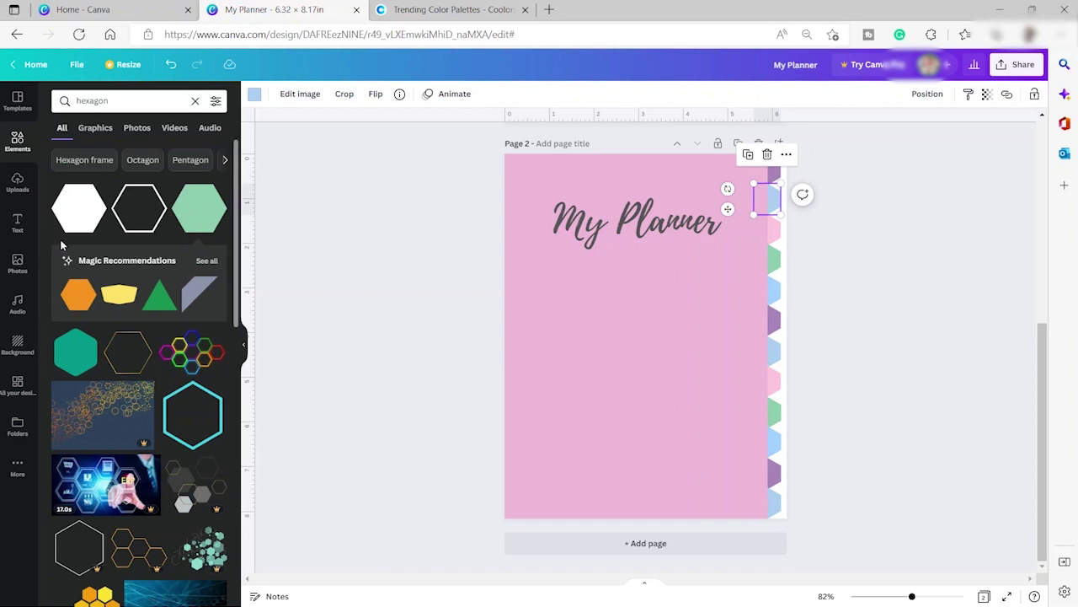
click(17, 225)
key(Tab)
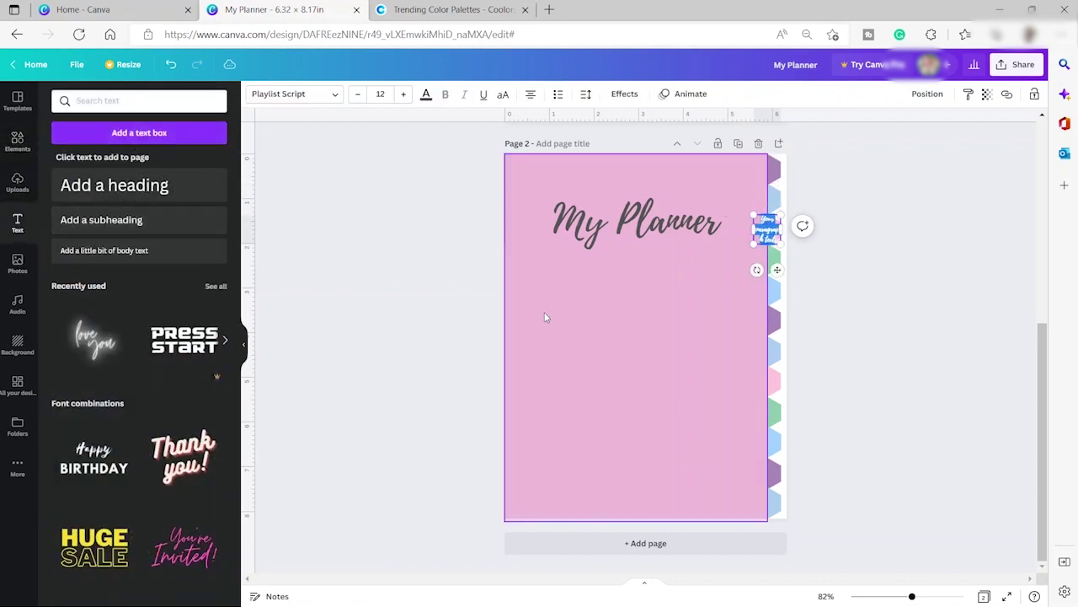
key(BackSpace)
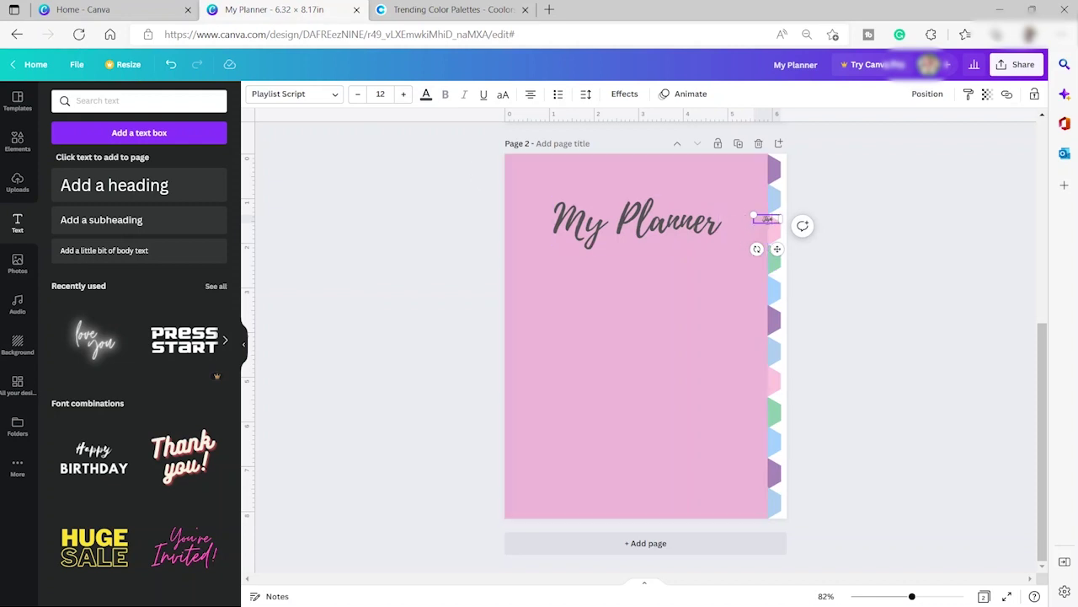
key(ctrl+a)
click(403, 93)
click(746, 320)
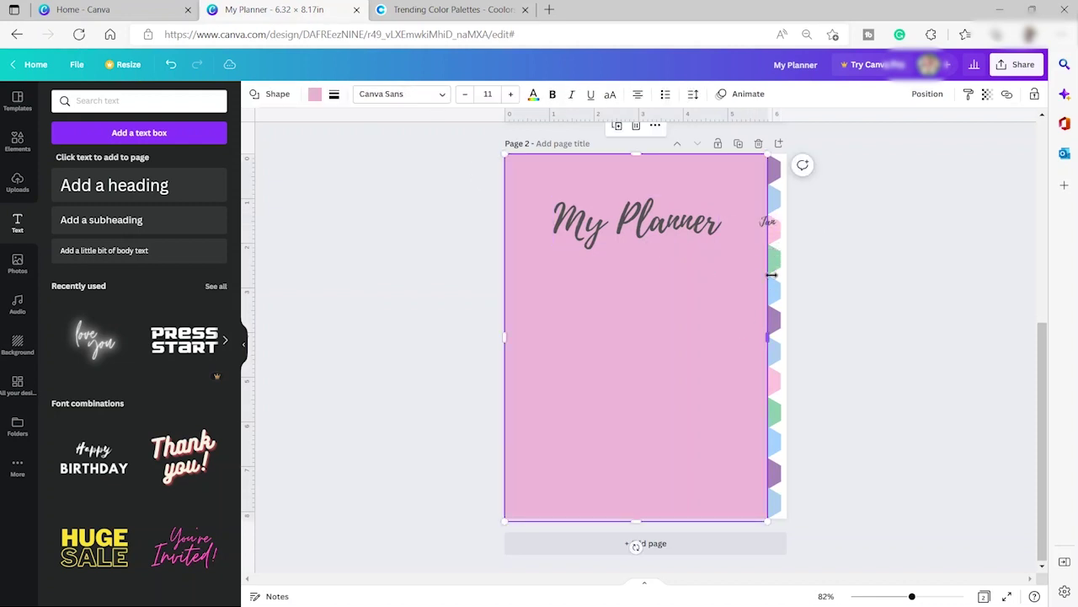
Turn the "Jan" label sideways onto the first purple tab and color its text white
click(763, 222)
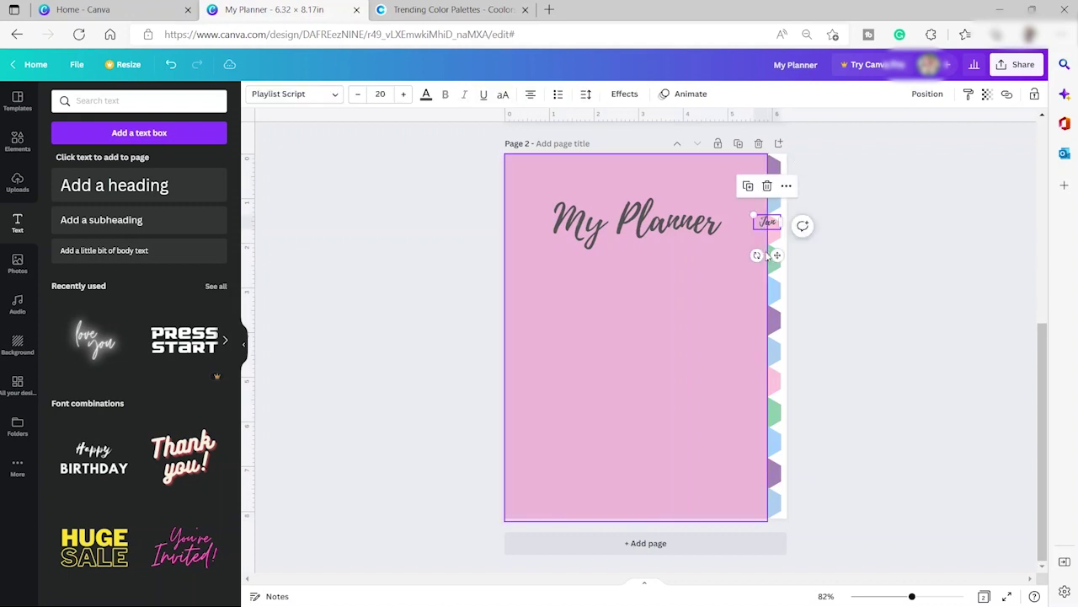
drag(756, 254, 742, 184)
click(425, 96)
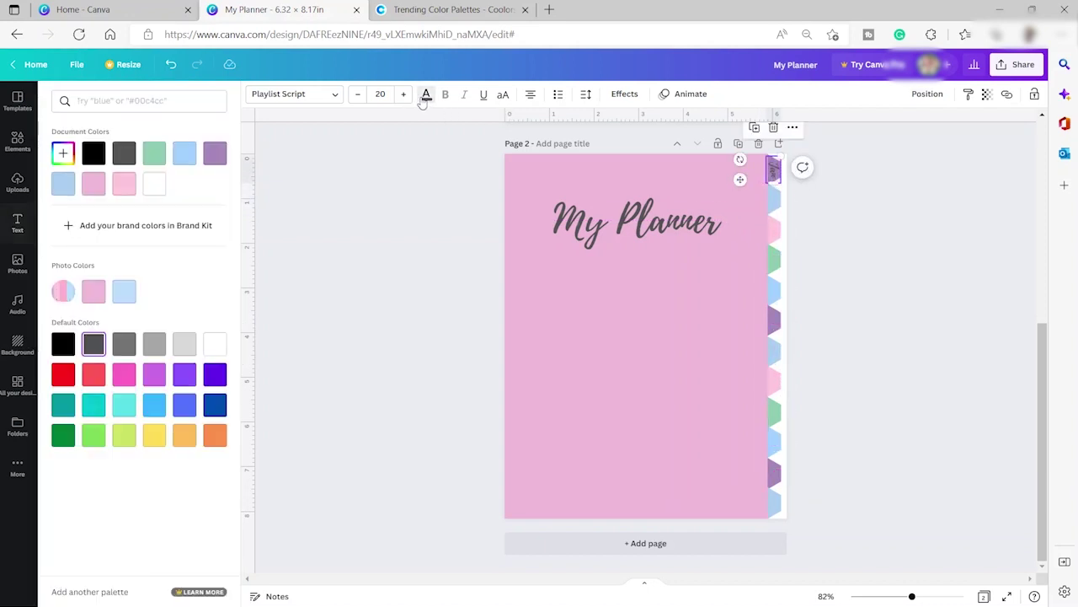
click(154, 187)
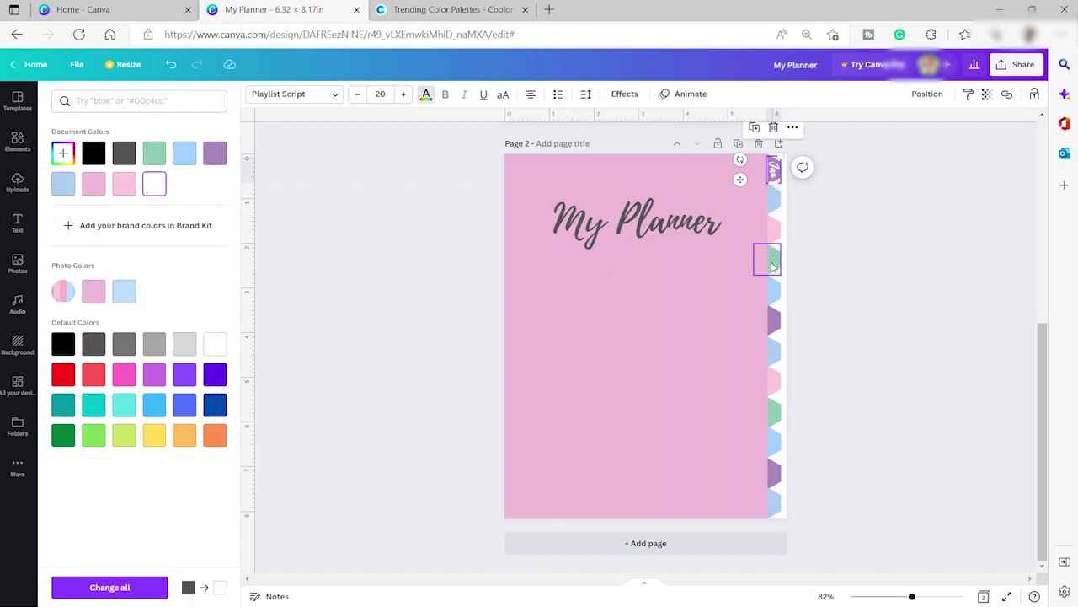
click(806, 337)
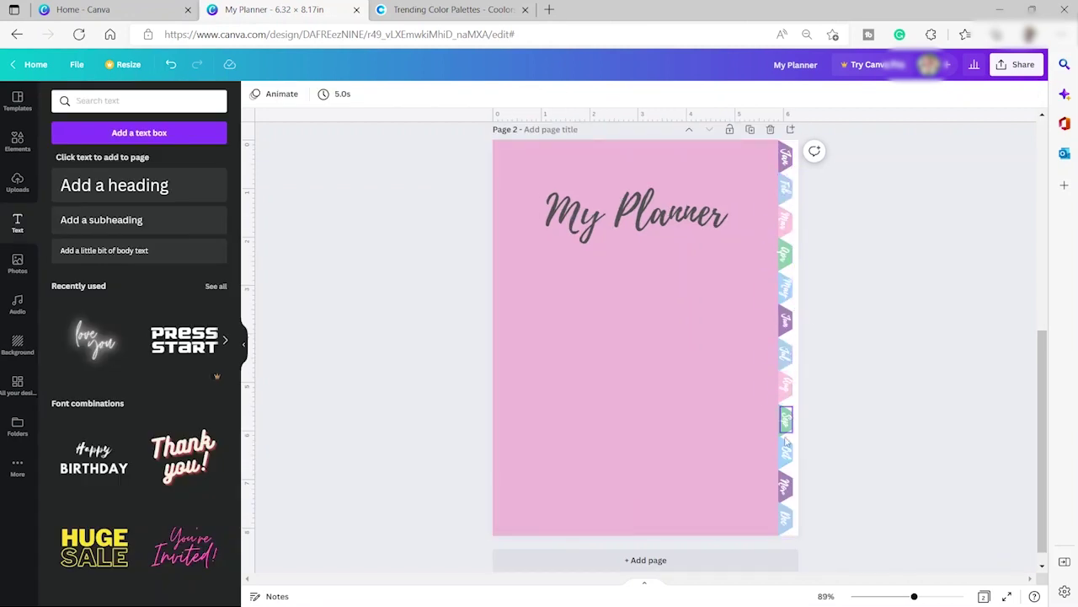
Search the elements for "easthetic" and place the cream blob with brown outlines below the heading on page 2
scroll(811, 468, down, 1)
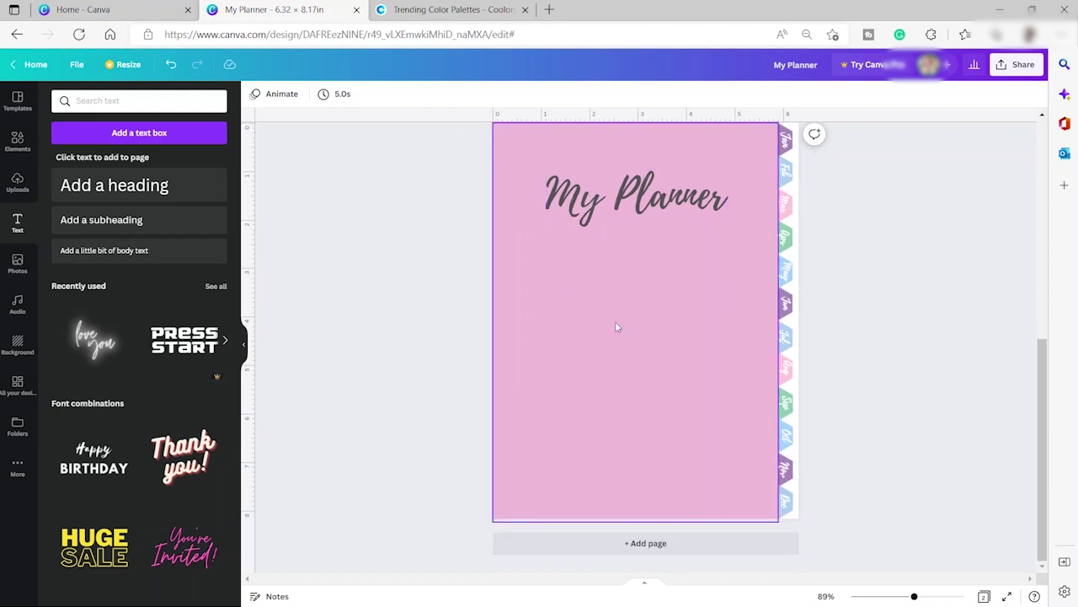
click(17, 140)
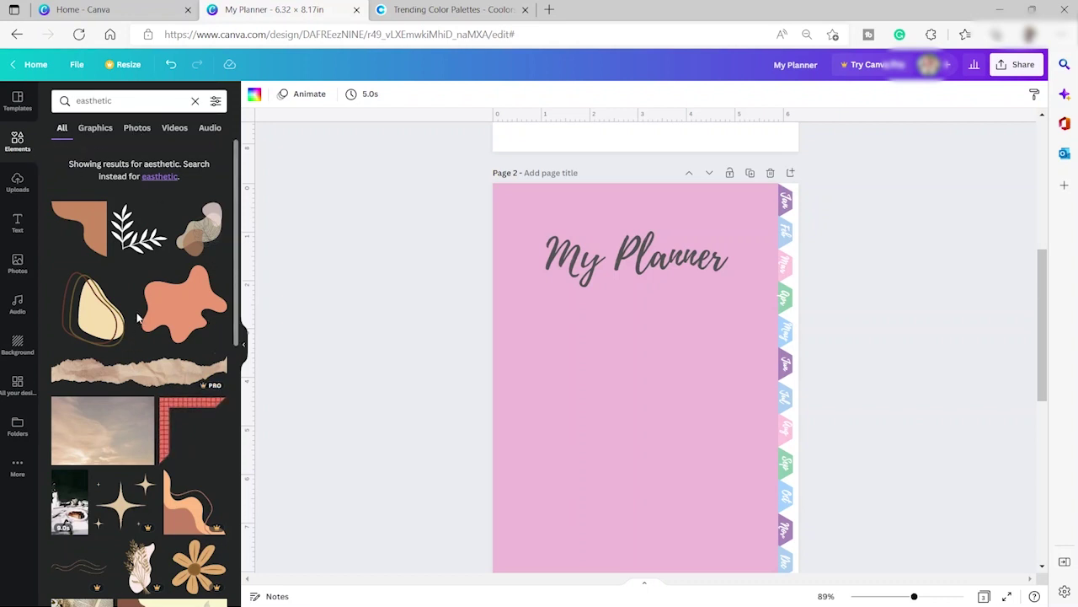
click(94, 312)
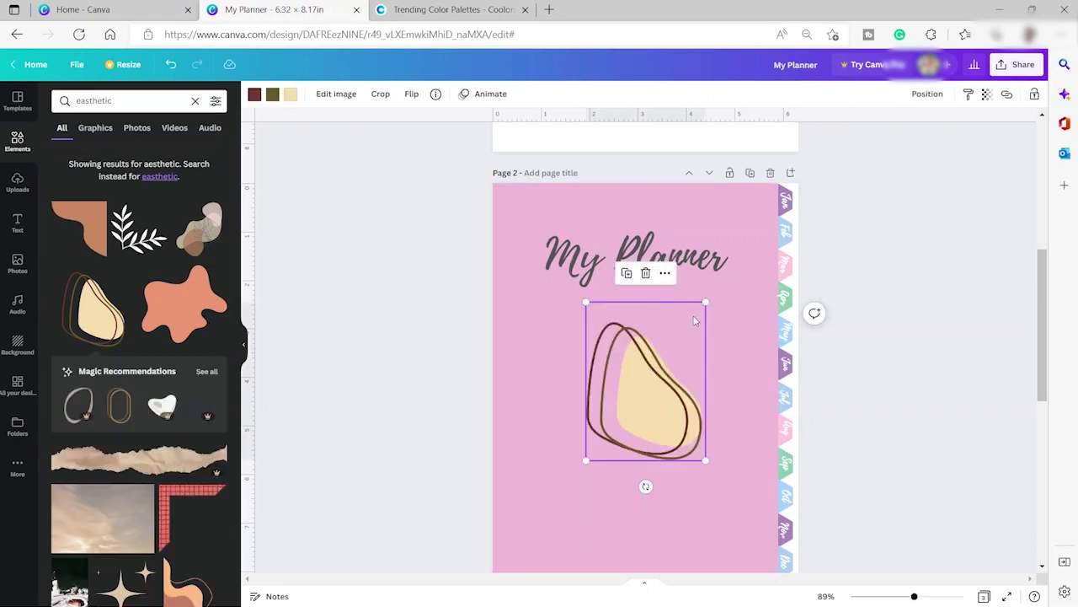
drag(631, 385, 582, 390)
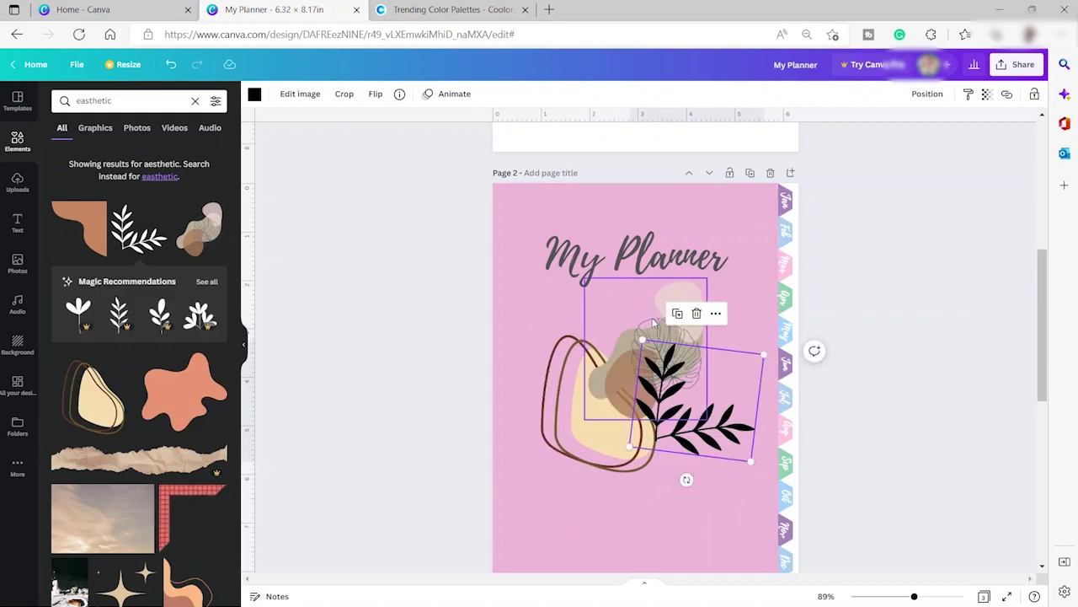
Select the cream blob, the abstract shapes and the leaf branch together and make them more transparent
click(603, 406)
click(600, 444)
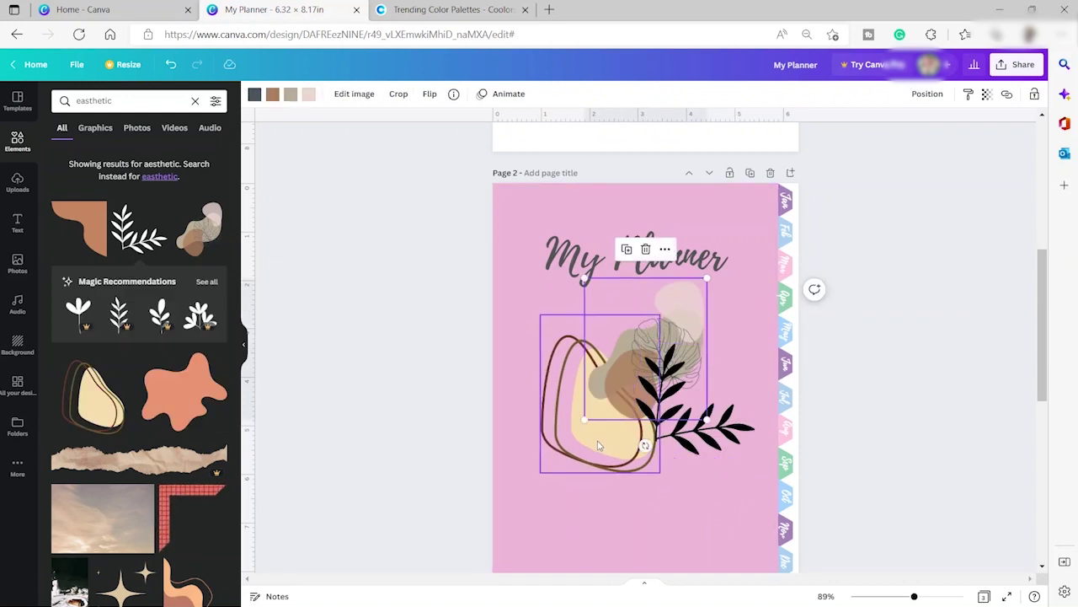
shift+click(687, 445)
shift+click(674, 323)
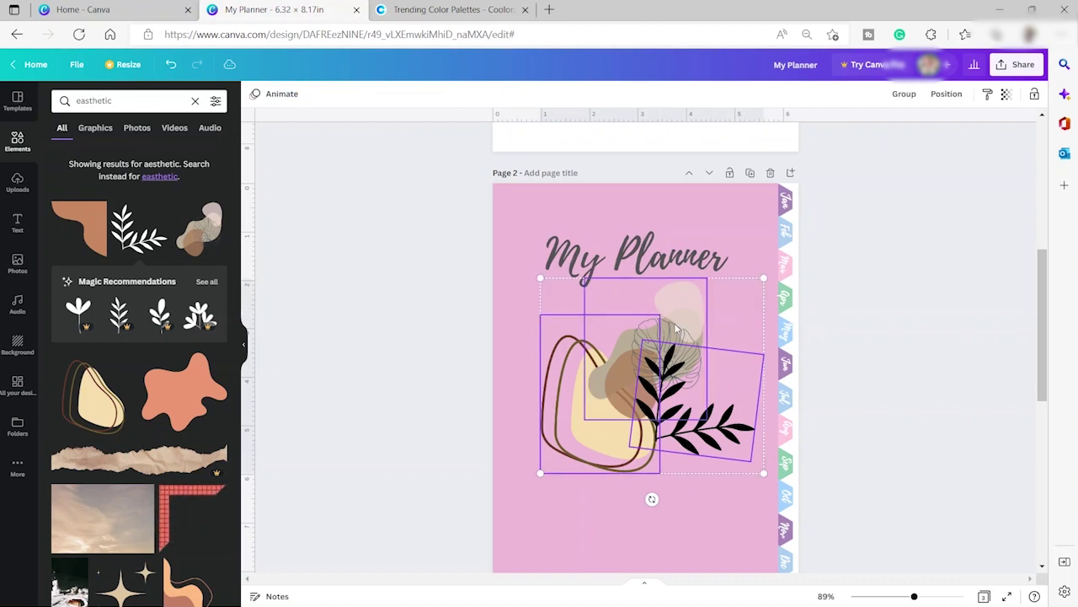
click(1005, 95)
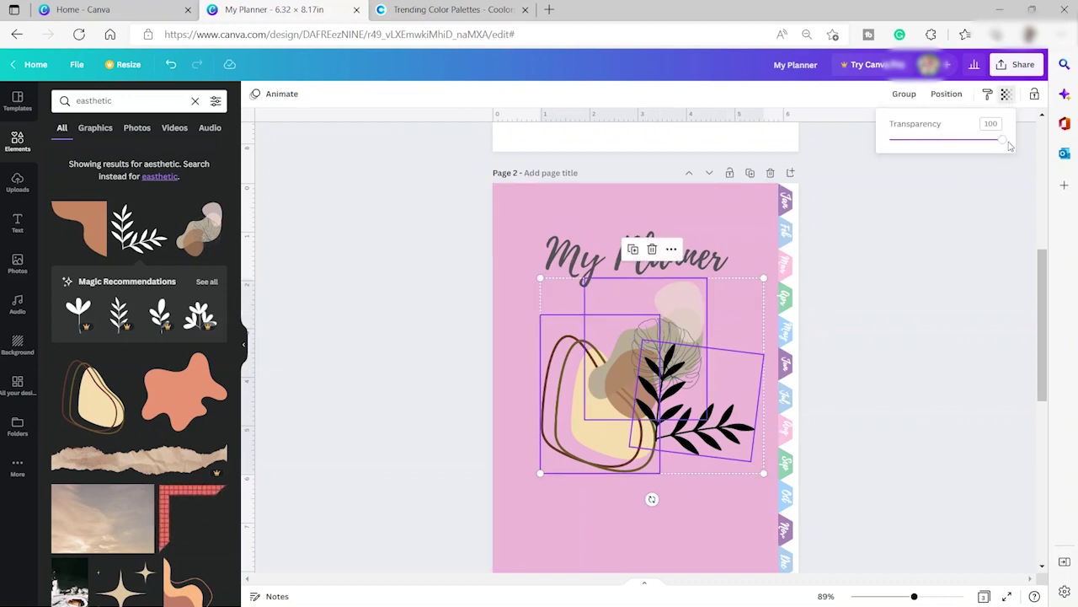
drag(1002, 141, 952, 146)
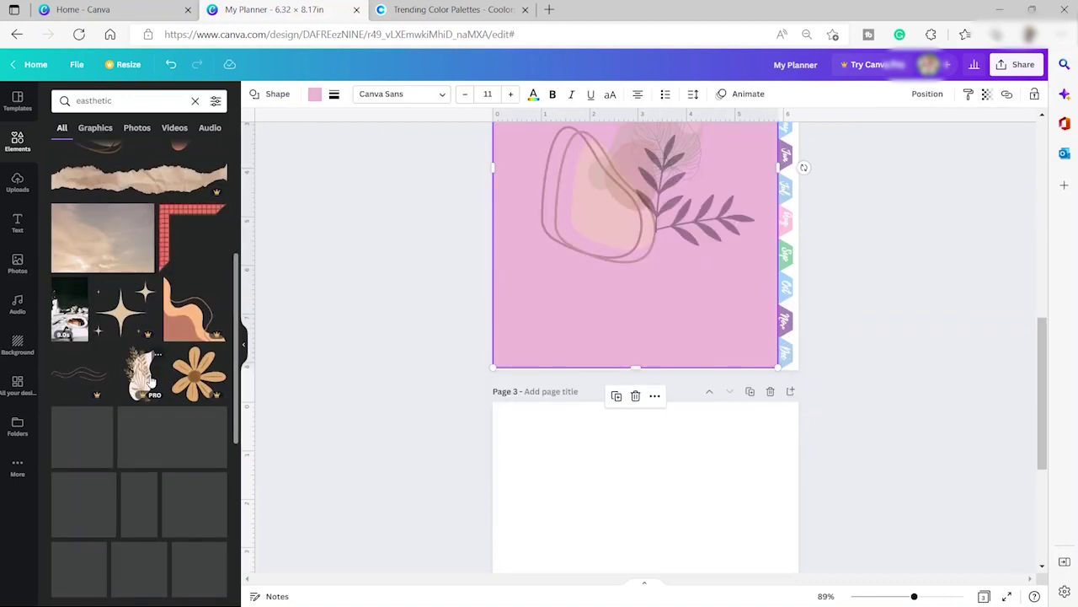
Add the plain "2023 Calendar" template with the twelve small month grids as a new page
scroll(156, 376, up, 3)
click(17, 101)
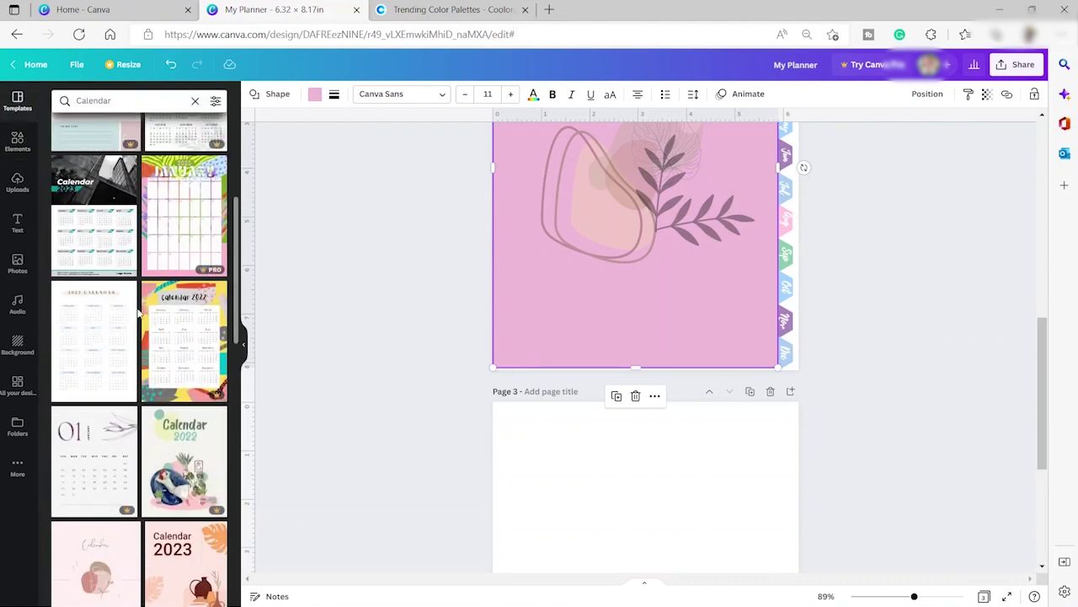
click(95, 355)
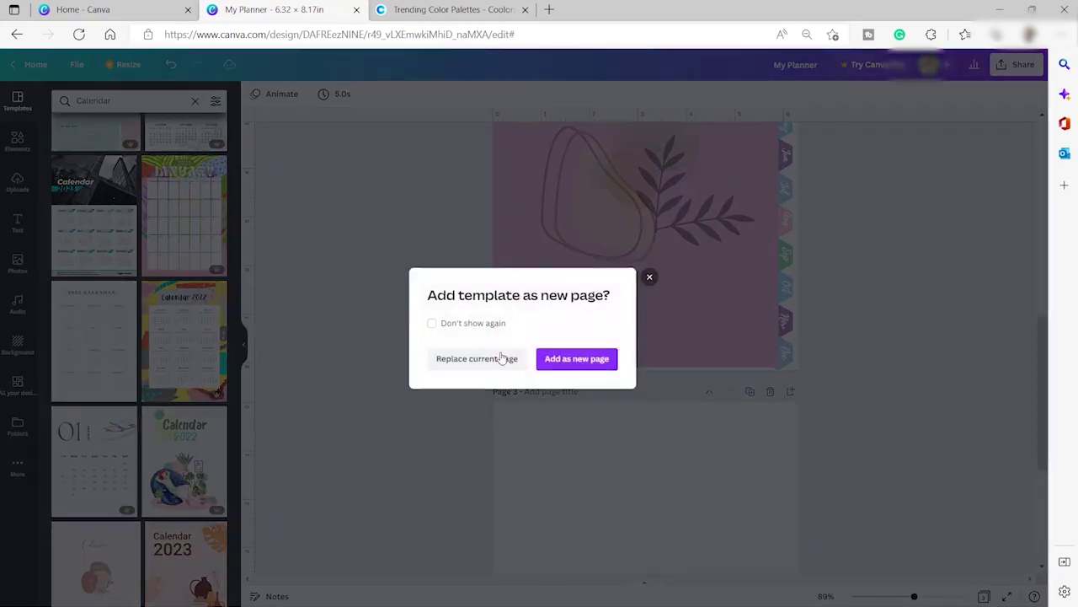
click(616, 371)
Copy the twelve month grids without their heading onto pink page 2 and move the "My Planner" heading up above them
drag(536, 177, 734, 226)
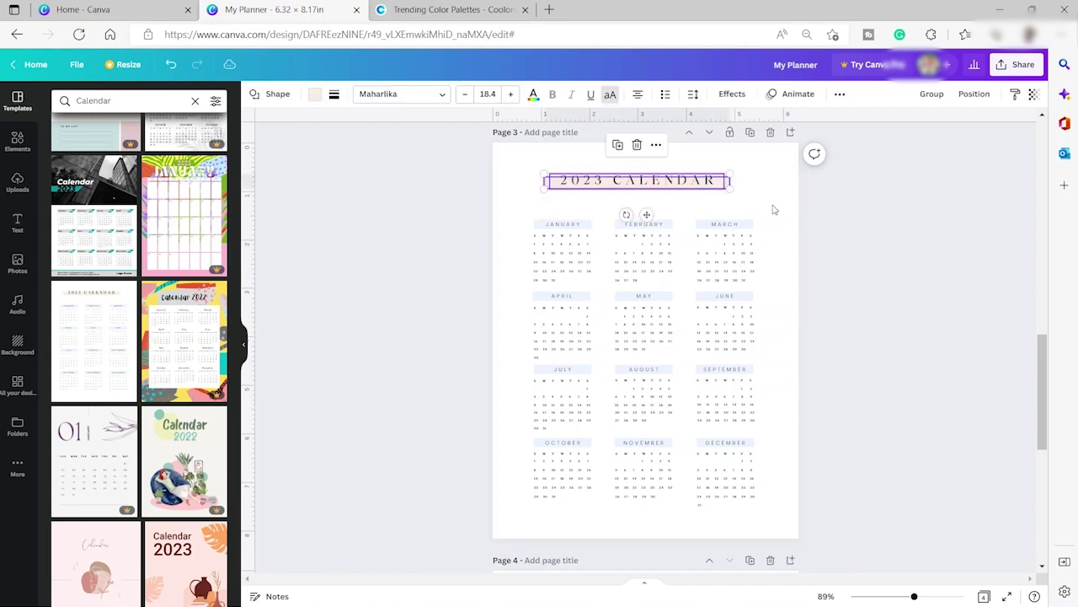
click(781, 202)
drag(518, 219, 770, 447)
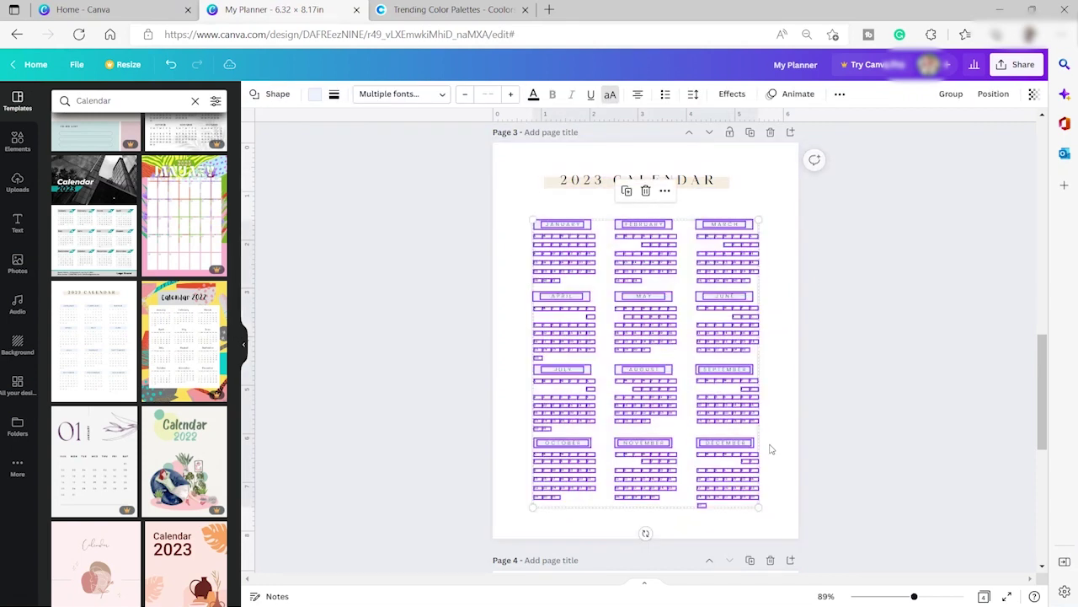
scroll(770, 448, up, 7)
scroll(698, 454, down, 5)
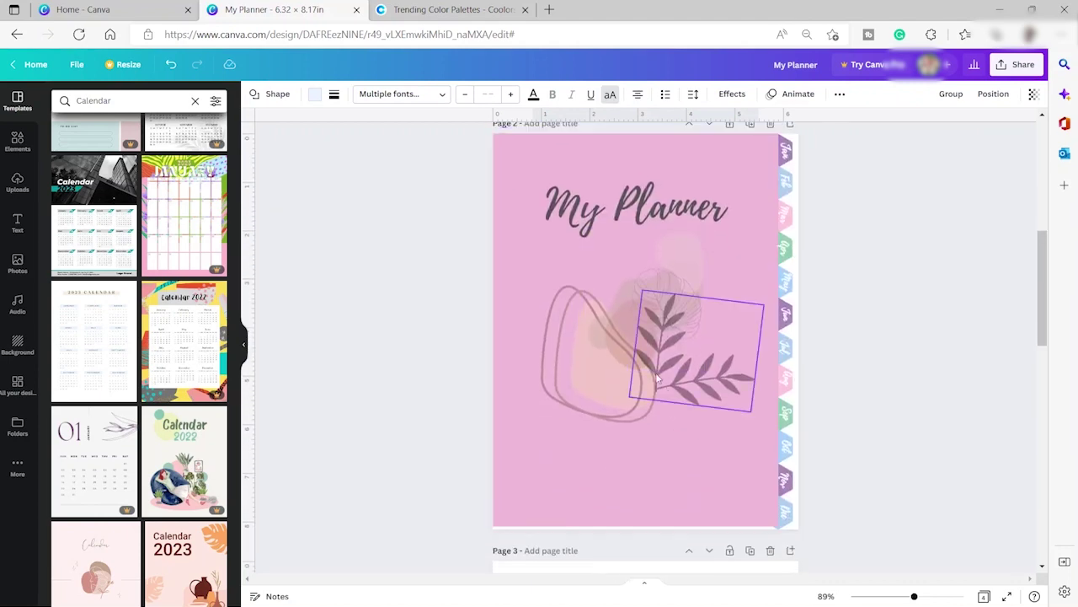
key(ctrl+v)
scroll(688, 368, up, 3)
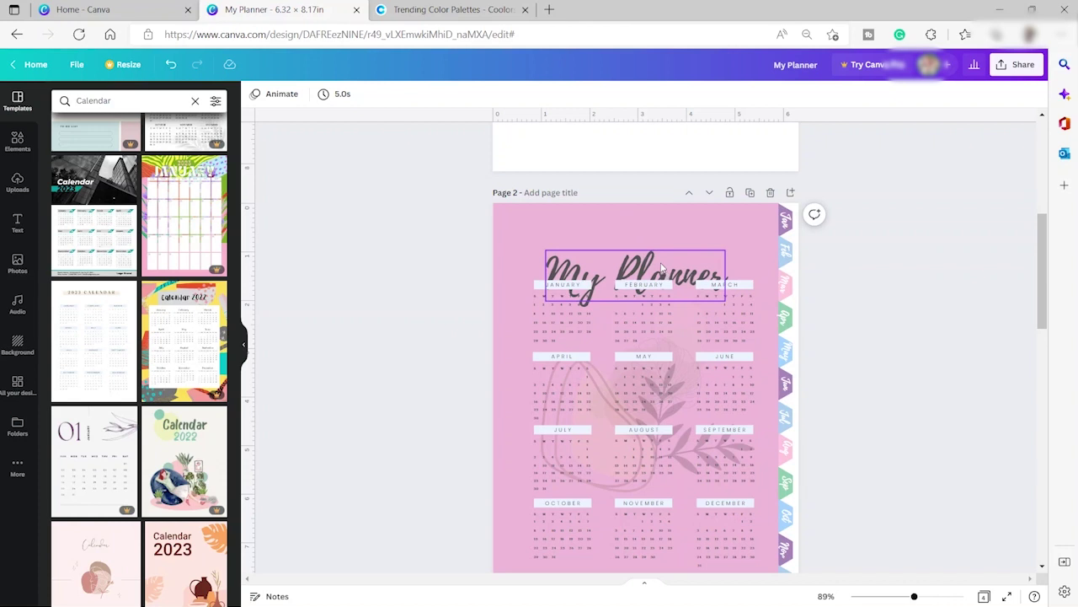
drag(662, 268, 665, 236)
Delete the white "2023 Calendar" template page from the design
scroll(681, 403, down, 4)
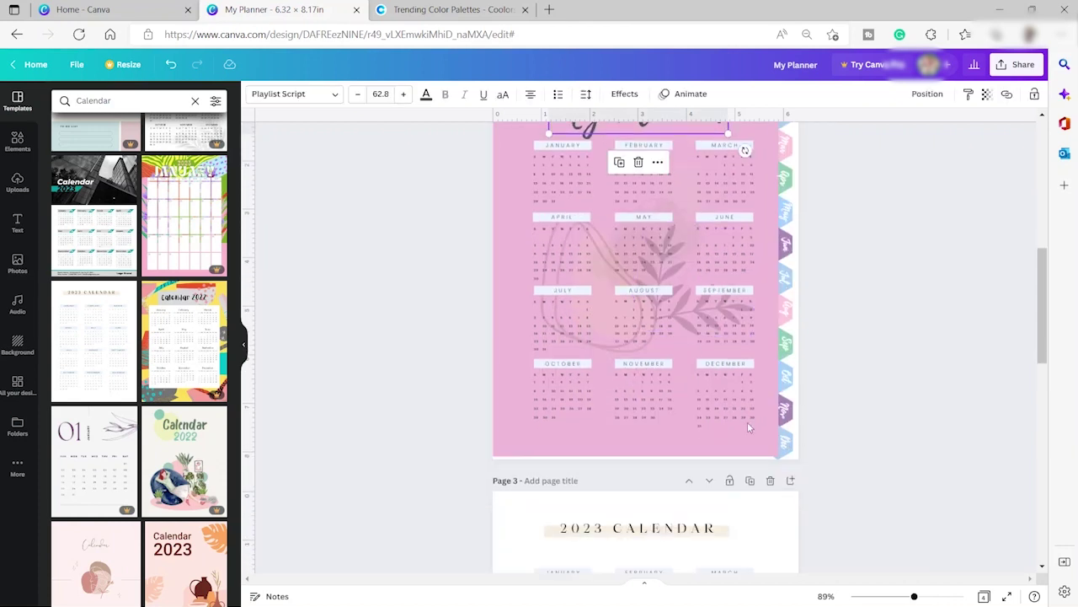
scroll(710, 481, down, 1)
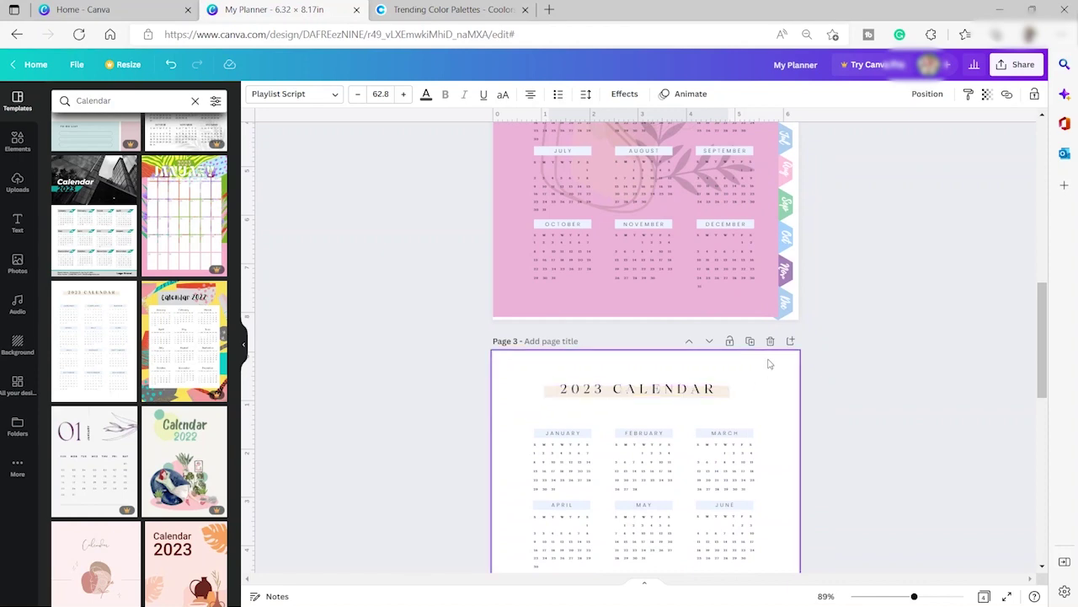
scroll(769, 364, down, 3)
click(772, 204)
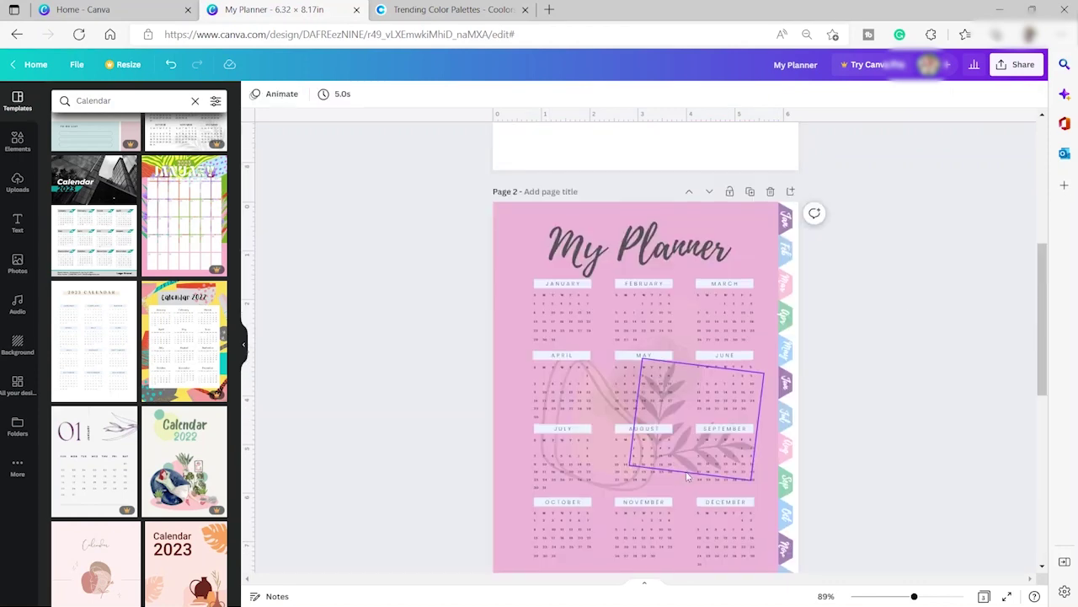
Set the background of the blank page 3 to the light blue from the photo colors
scroll(710, 464, down, 3)
scroll(716, 480, up, 3)
scroll(671, 547, down, 4)
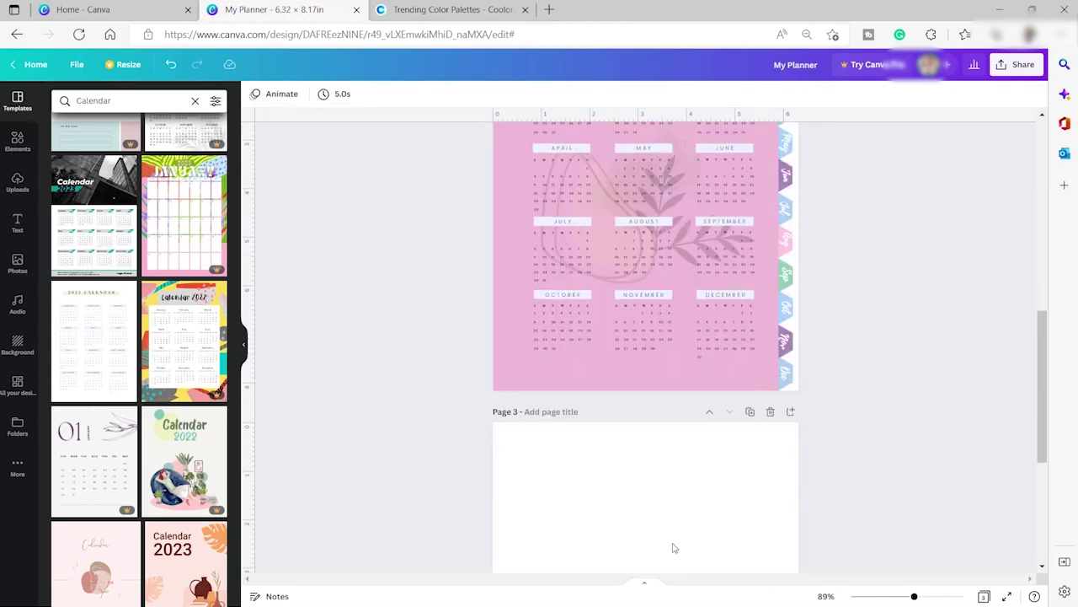
scroll(645, 433, down, 4)
click(645, 433)
scroll(646, 433, up, 5)
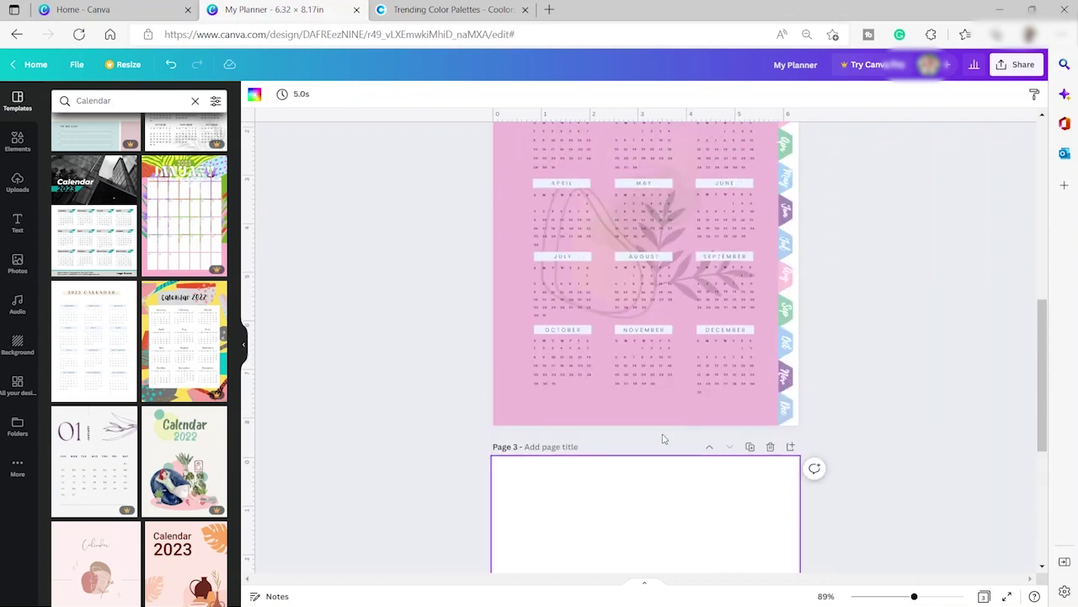
scroll(665, 438, down, 2)
click(254, 93)
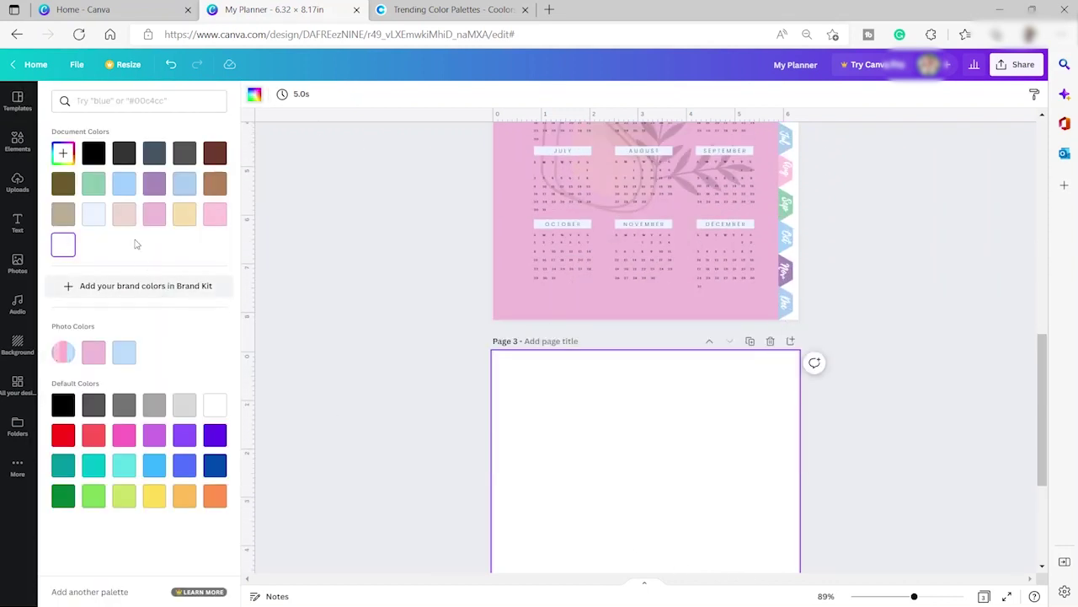
click(124, 352)
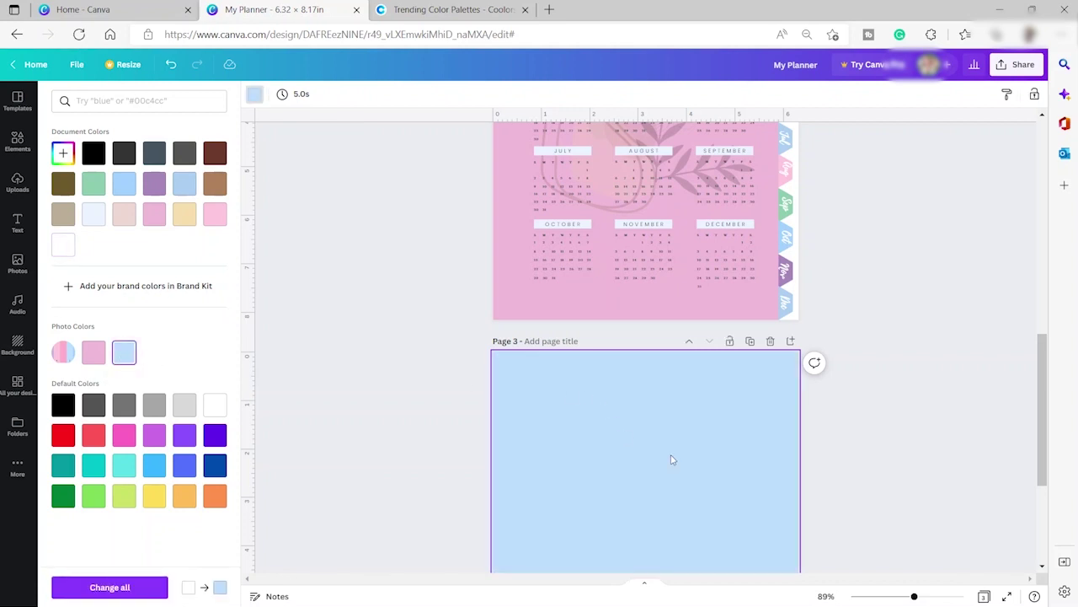
Search the templates for "Monthly Planner" and apply the script-titled monthly grid with notes lines to the blue page 3
scroll(671, 459, down, 2)
scroll(672, 459, up, 1)
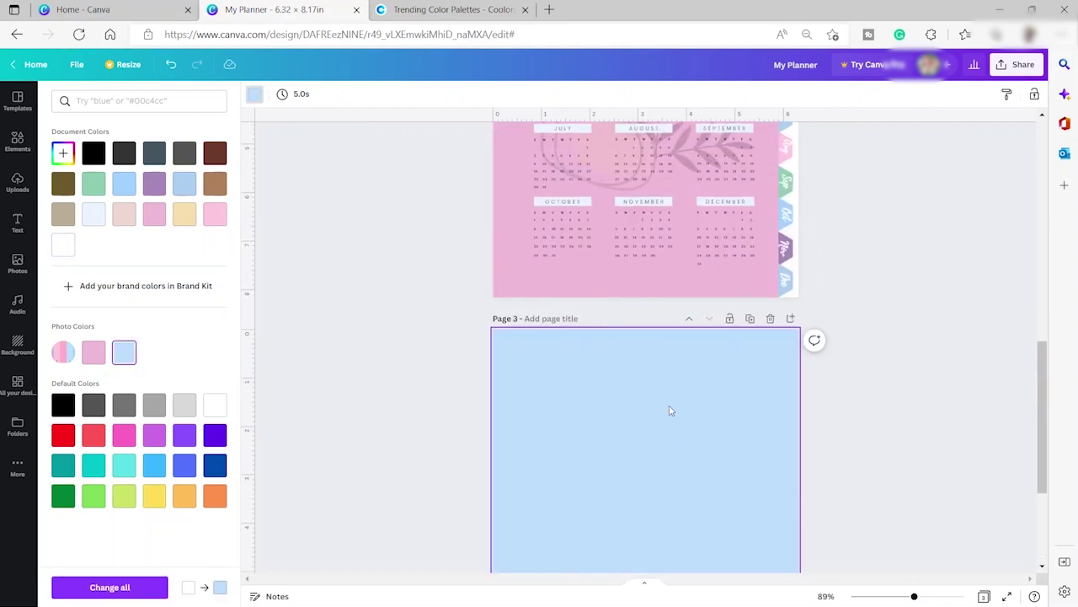
scroll(669, 409, down, 3)
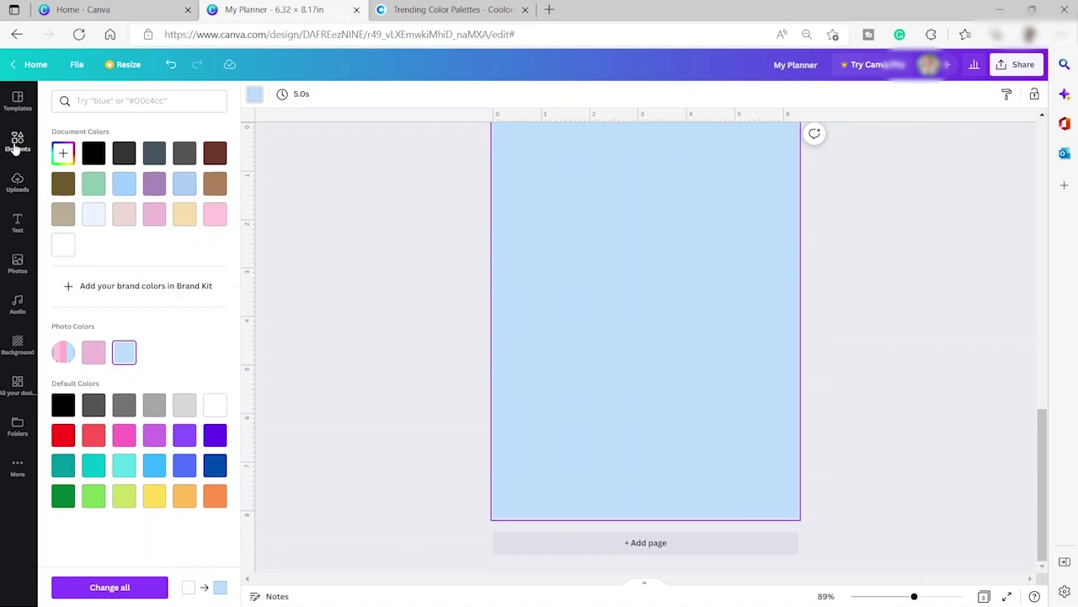
click(18, 101)
text(Monthly)
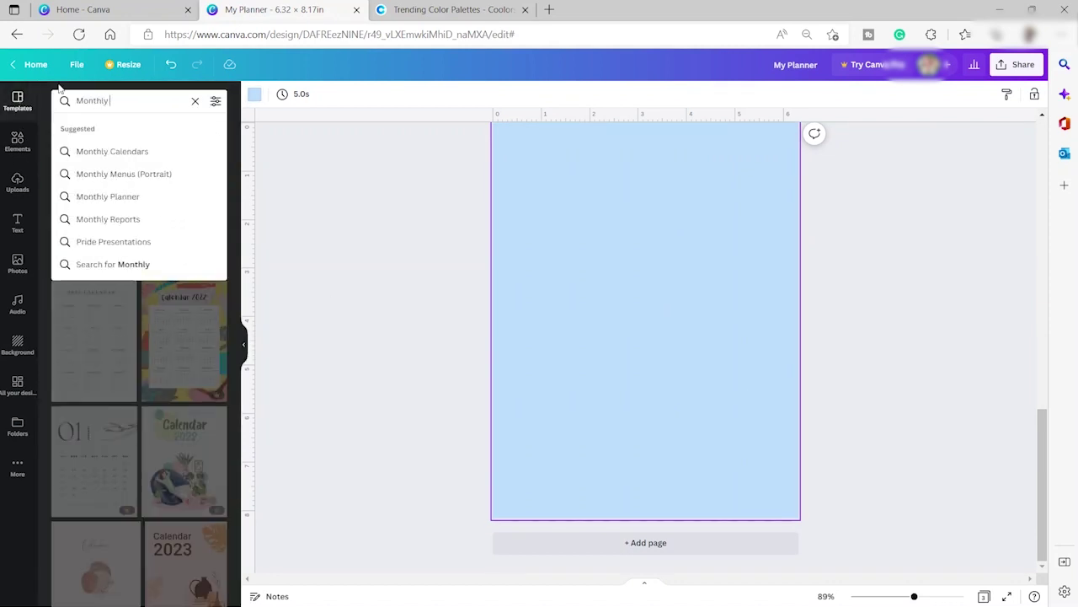
click(132, 196)
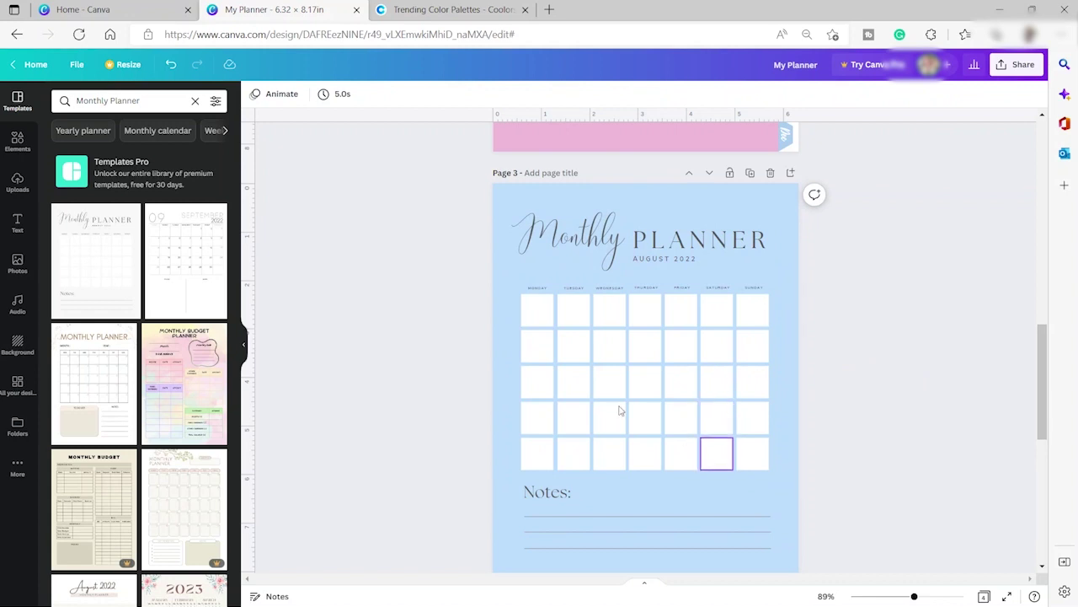
Search the templates for "Weekly Schedule Planners" and apply the "Weekly Planner" design with rounded day boxes to blank page 4
click(156, 103)
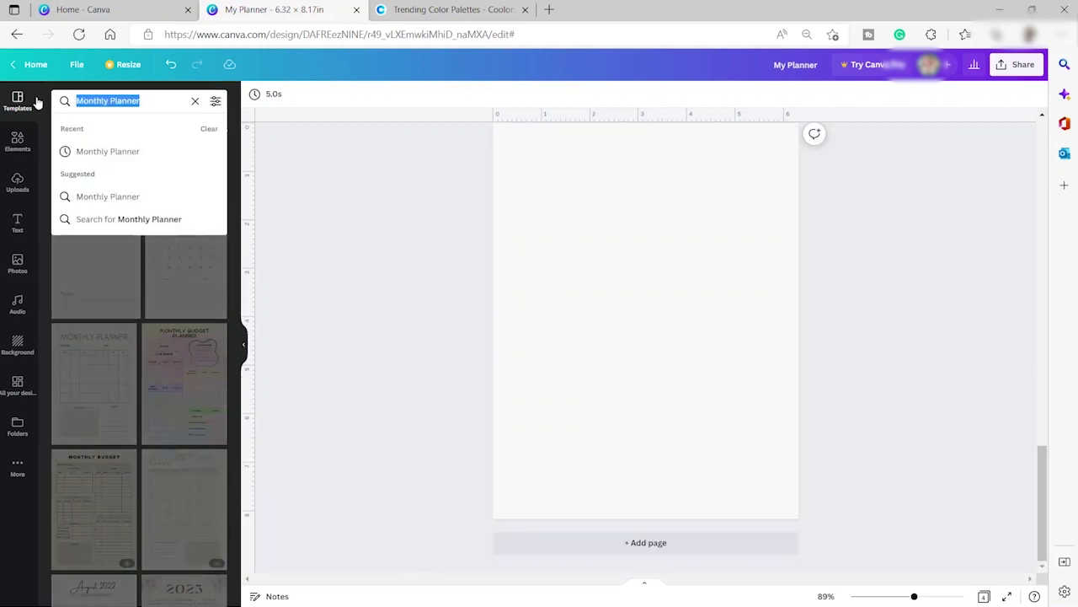
key(BackSpace)
text(Weekl)
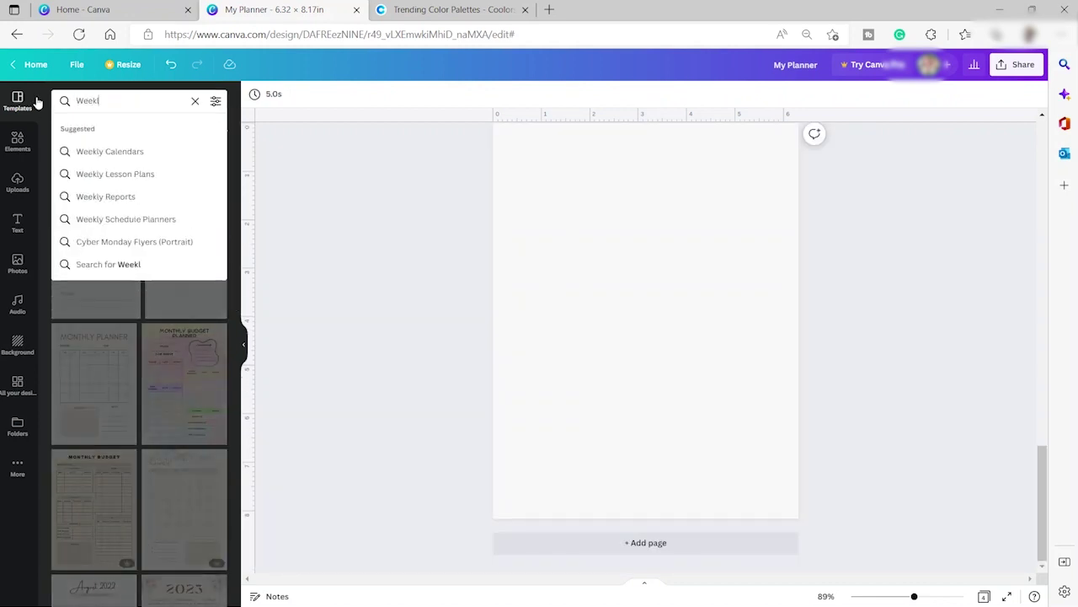
text(y)
click(126, 218)
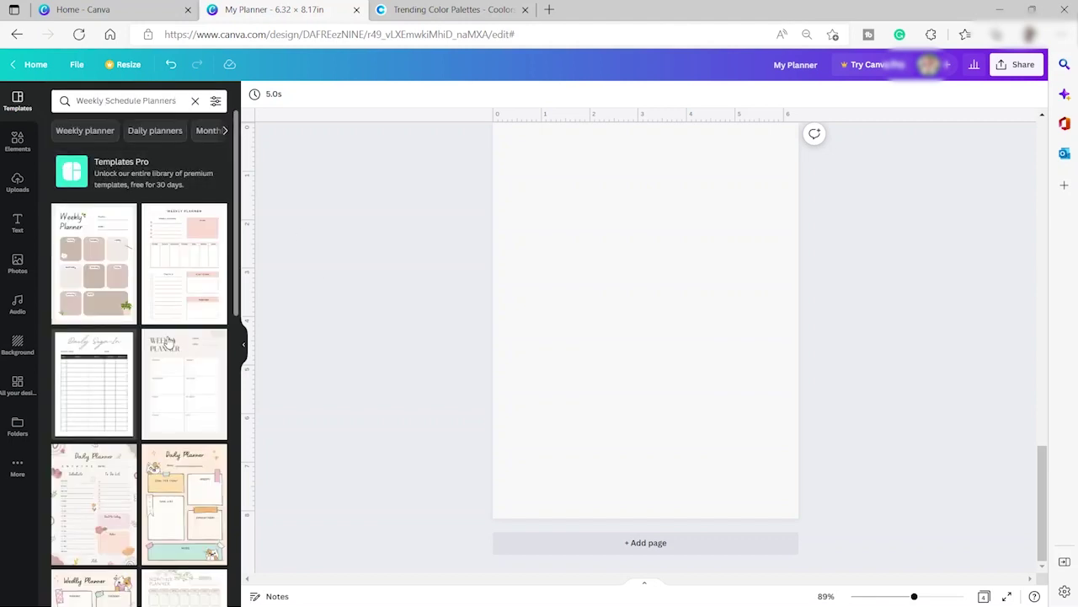
click(100, 262)
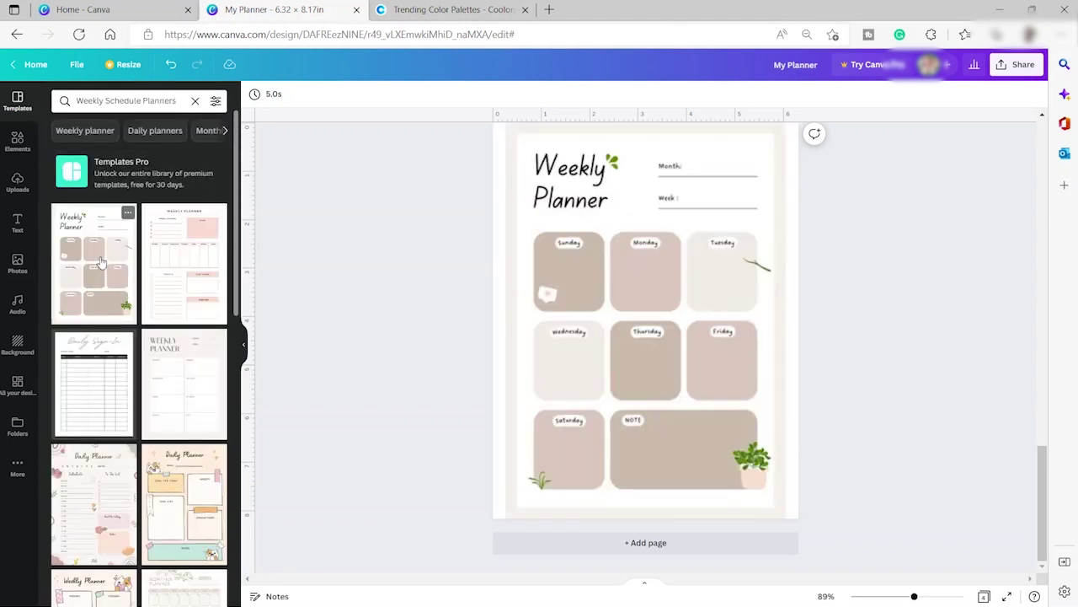
Recolor the Weekly Planner's day boxes in blue, pink and yellow and its note box in peach
scroll(648, 362, up, 2)
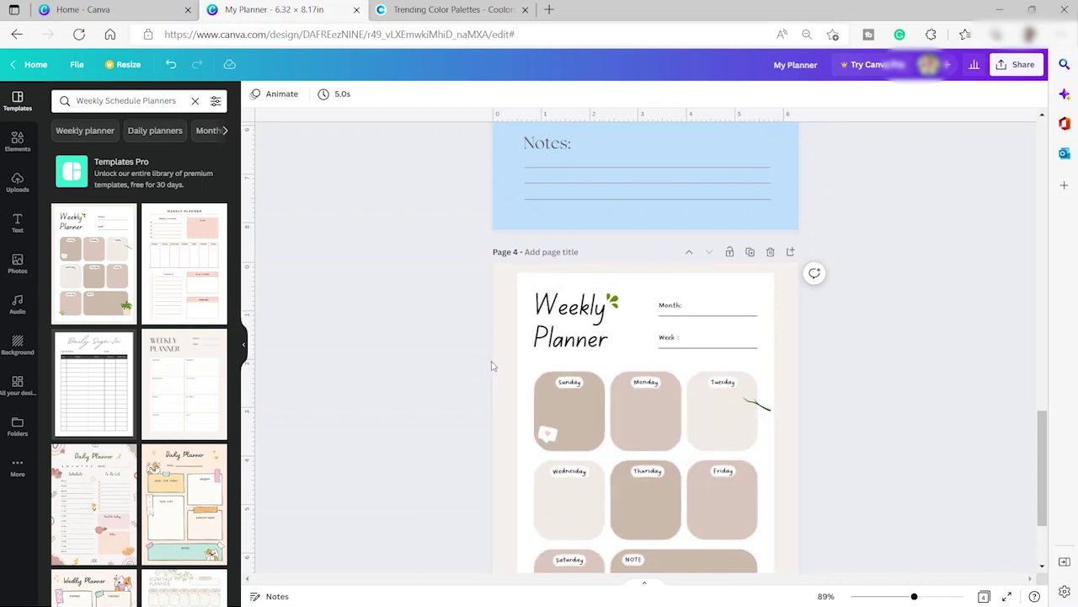
click(521, 381)
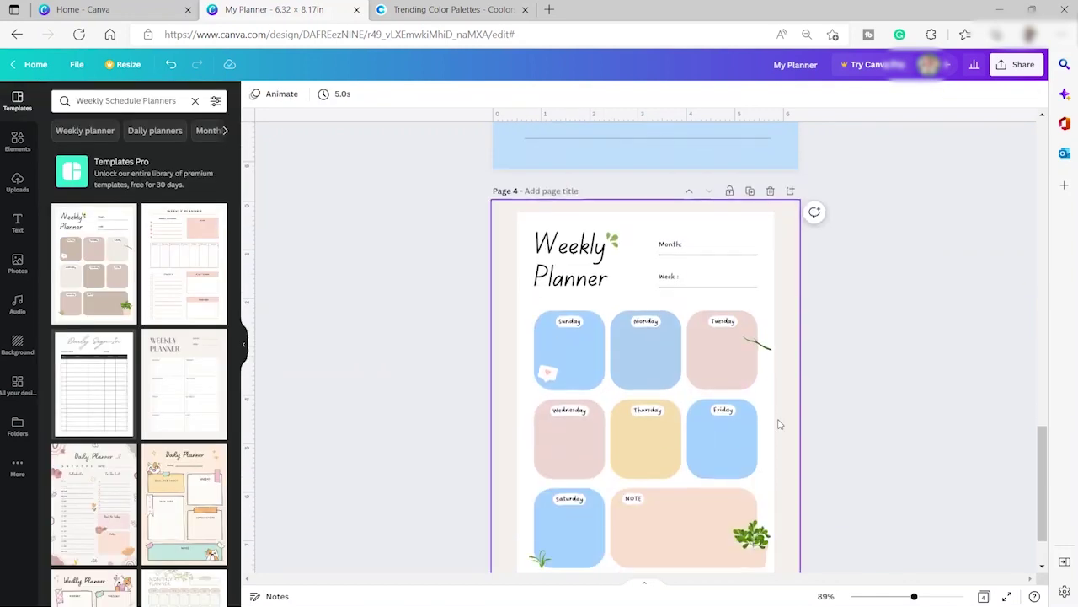
scroll(721, 422, down, 2)
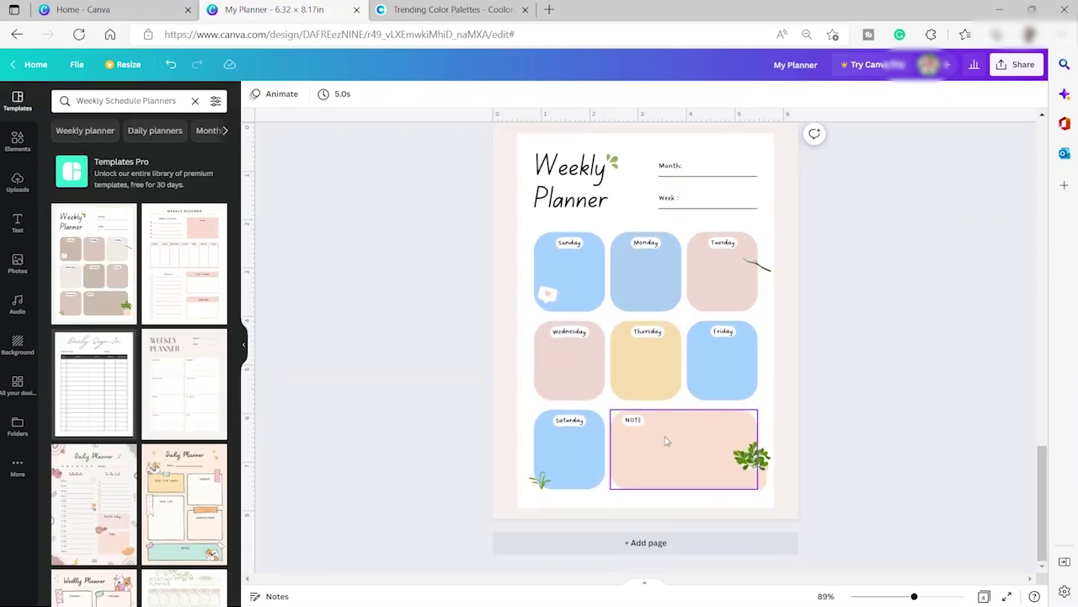
Move the "Monthly" and "PLANNER" title texts on page 3 up together, closer to the page's upper edge
scroll(726, 431, up, 5)
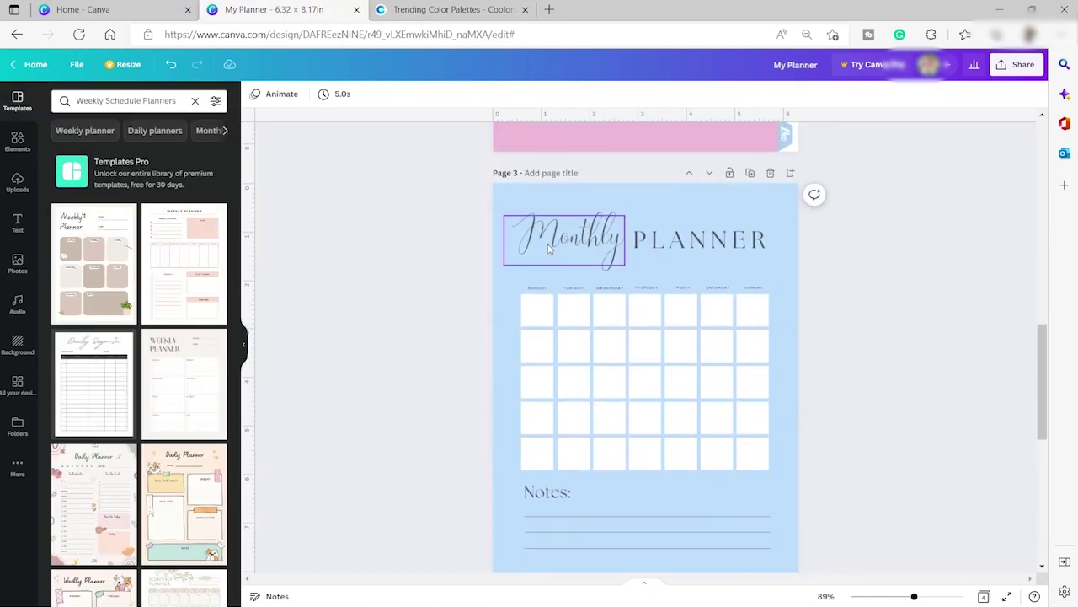
click(547, 246)
shift+click(662, 248)
drag(663, 247, 682, 241)
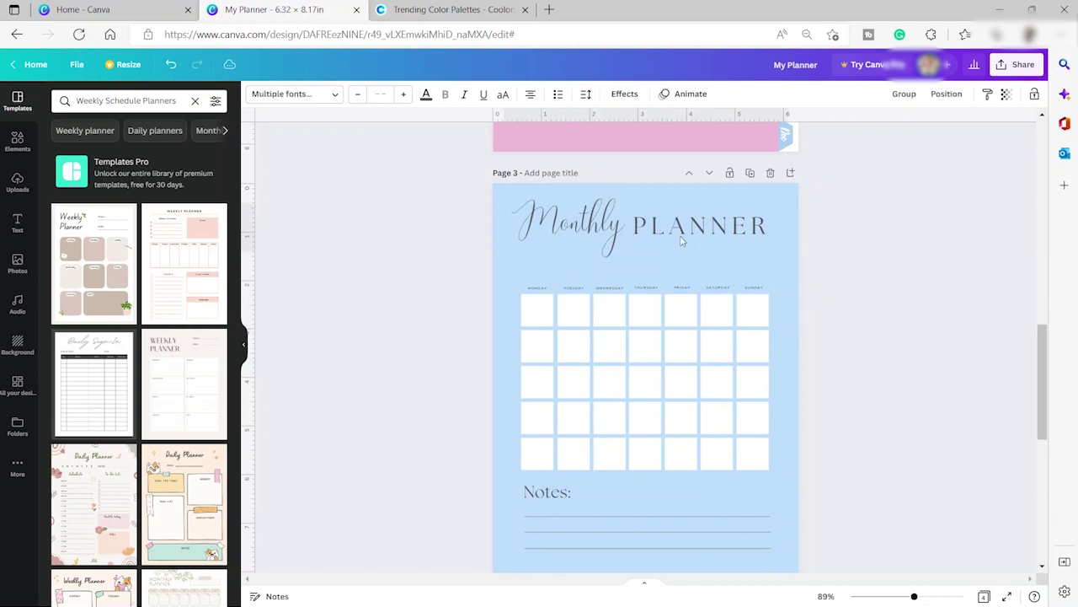
click(657, 249)
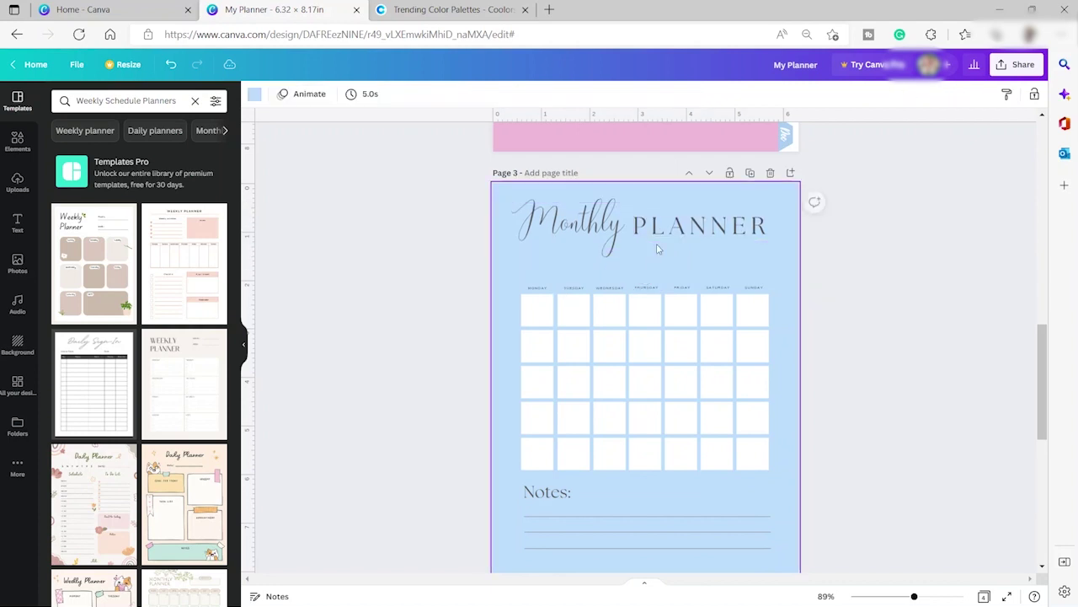
Duplicate the "Monthly" script text, place the copy under "PLANNER" and change its wording to "January"
click(592, 215)
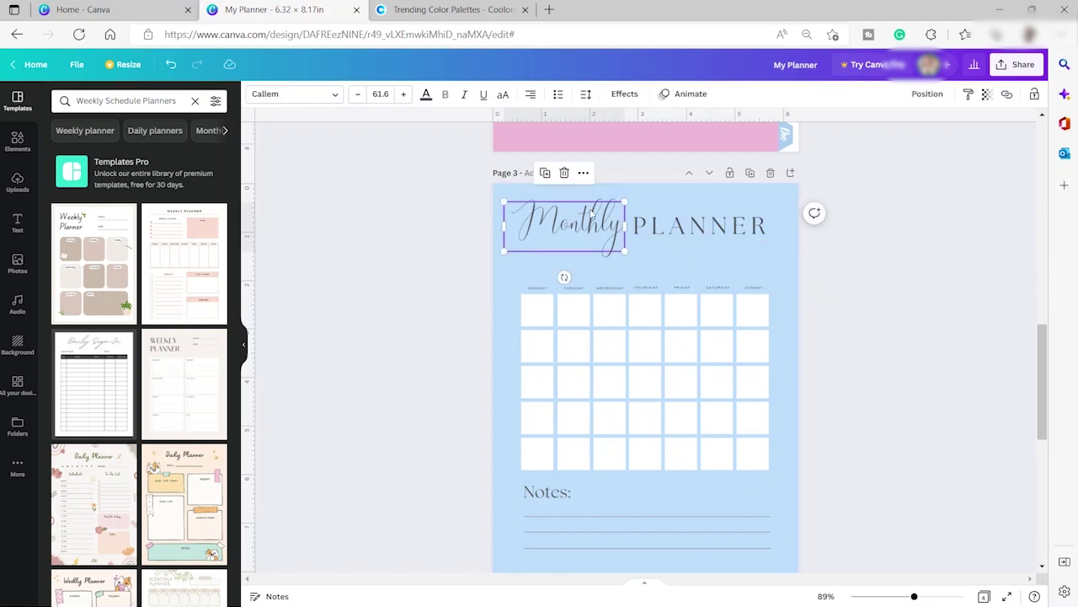
key(ctrl+d)
drag(593, 215, 669, 263)
double_click(680, 283)
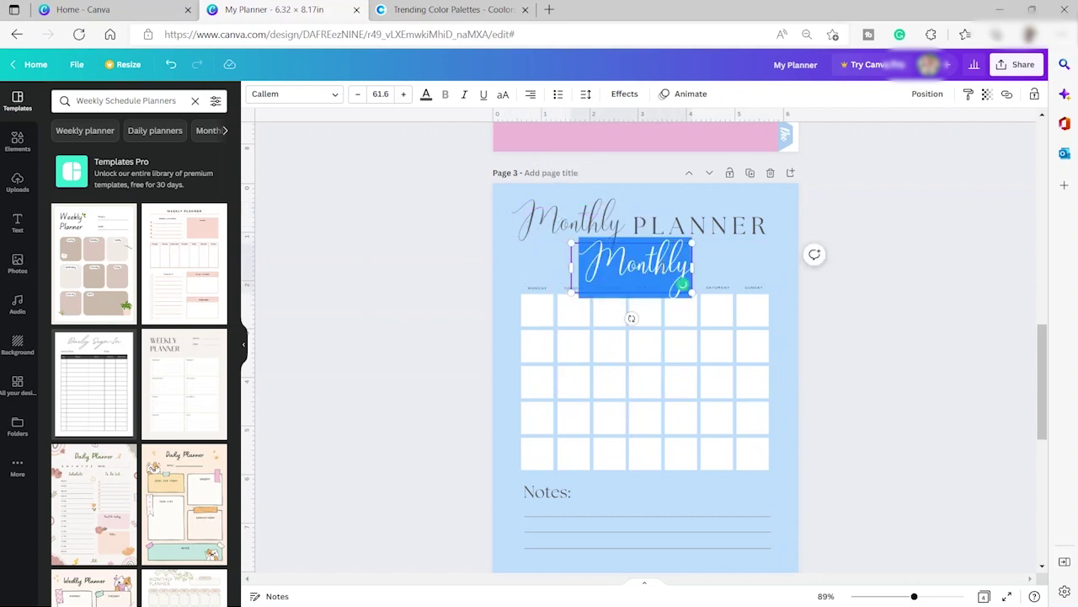
key(BackSpace)
text(Ja)
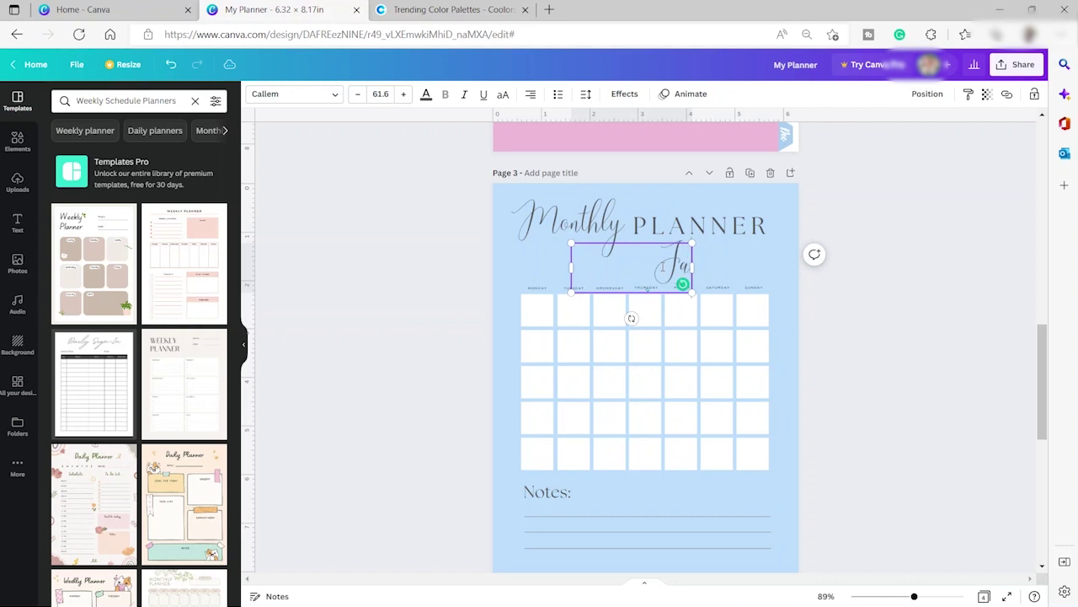
text(nuary)
click(783, 286)
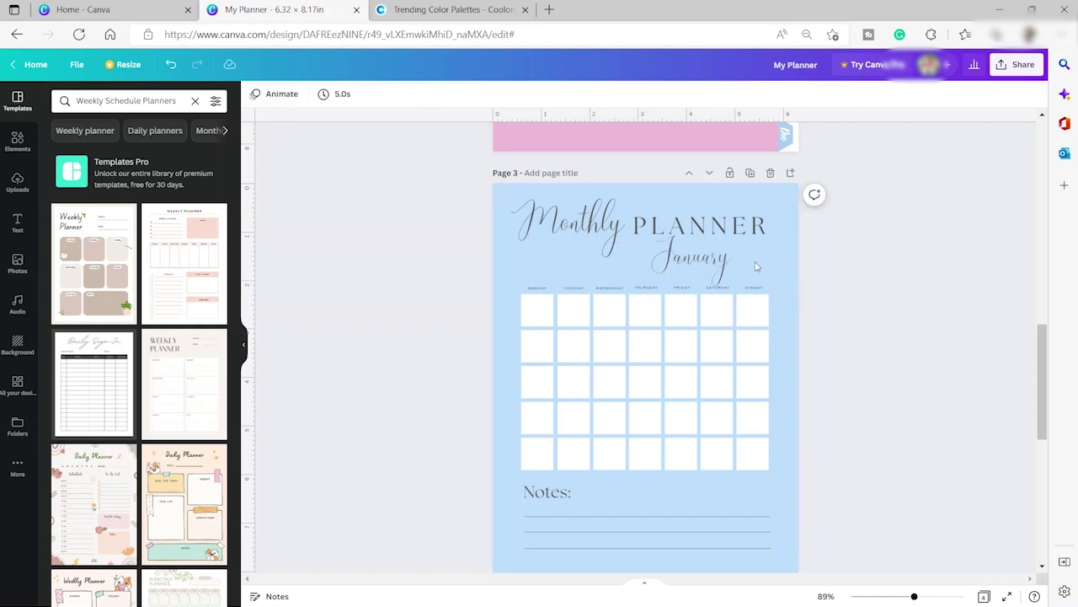
Duplicate the January monthly planner page and change the month text on the copy to "February"
click(751, 175)
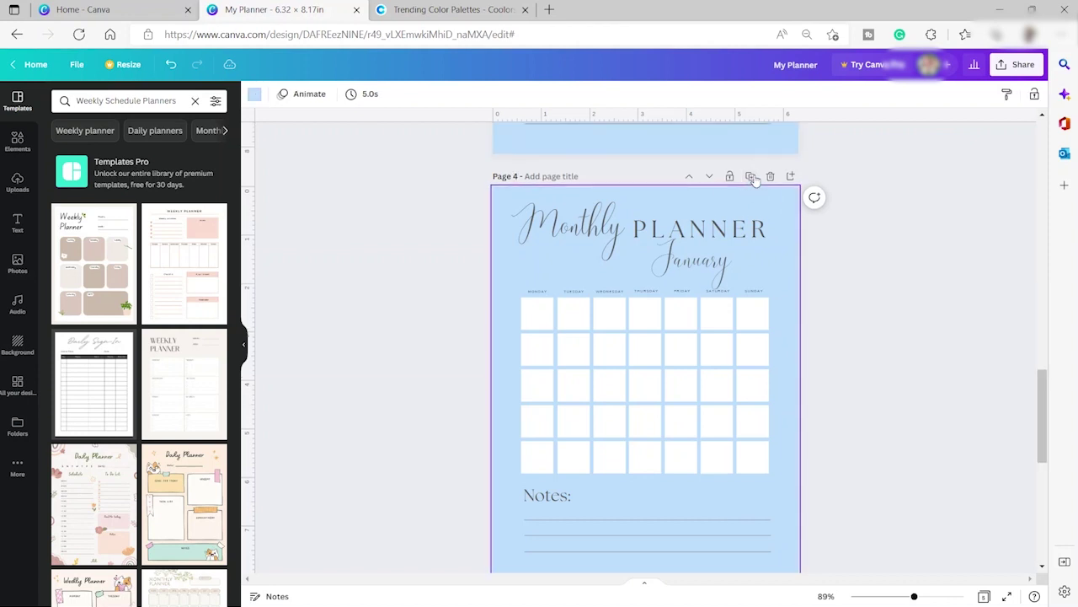
click(698, 266)
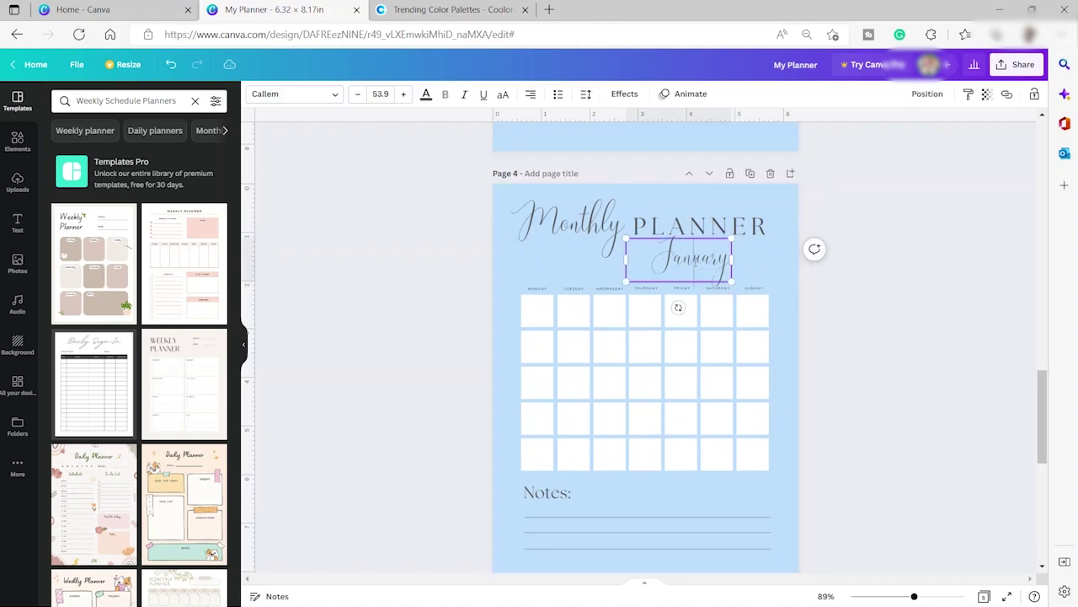
double_click(739, 253)
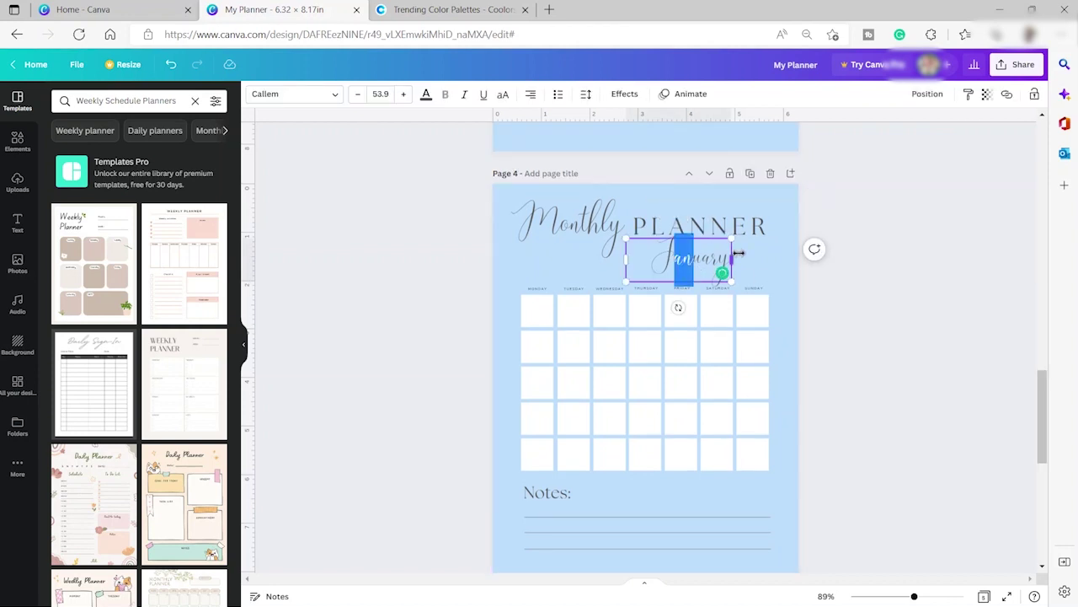
key(ctrl+a)
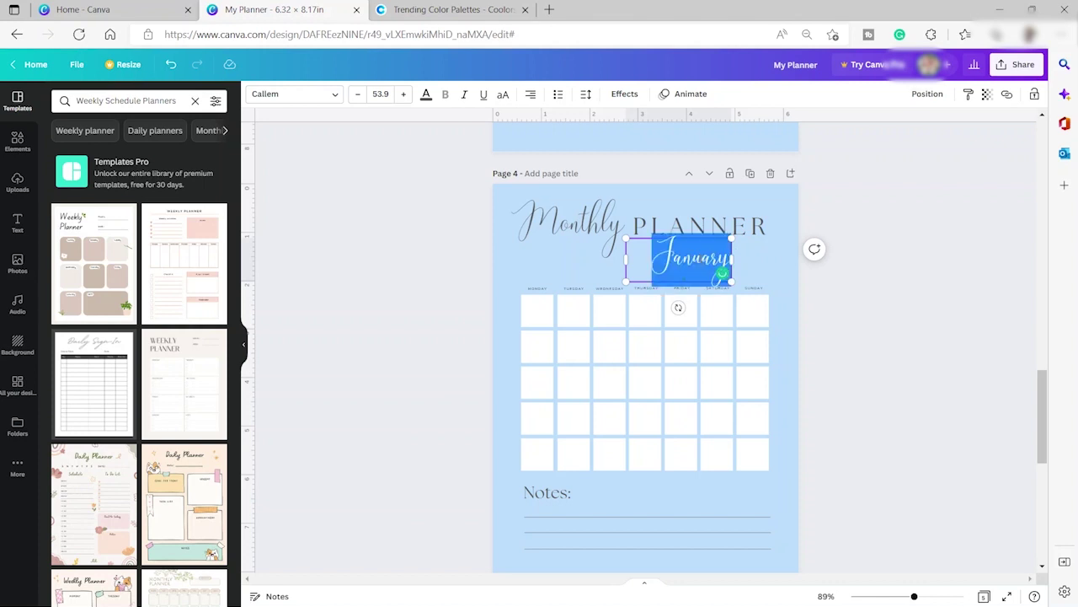
text(Febr)
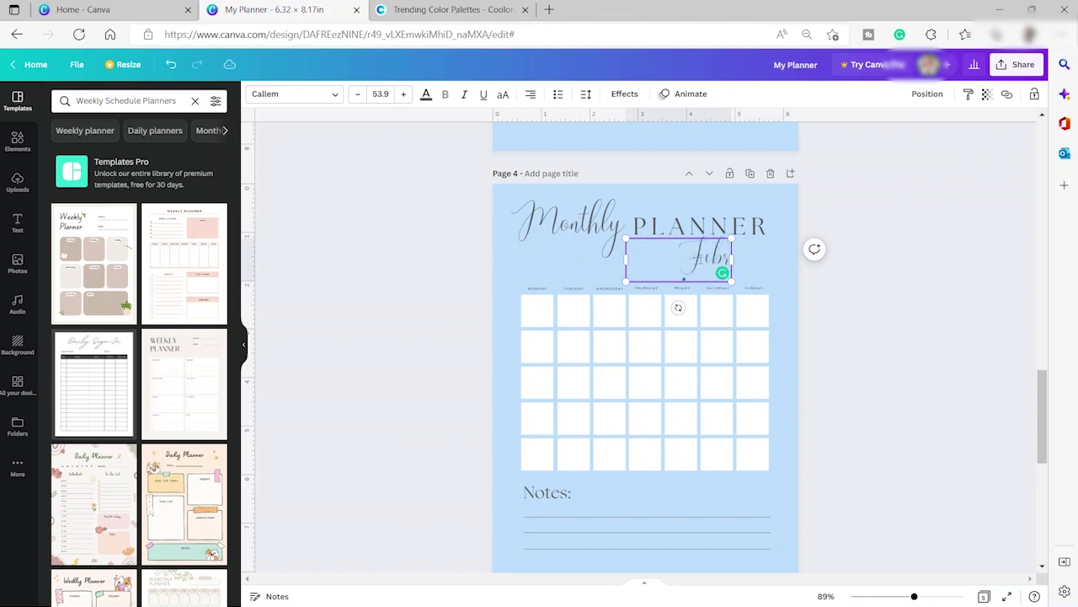
text(uary)
click(924, 402)
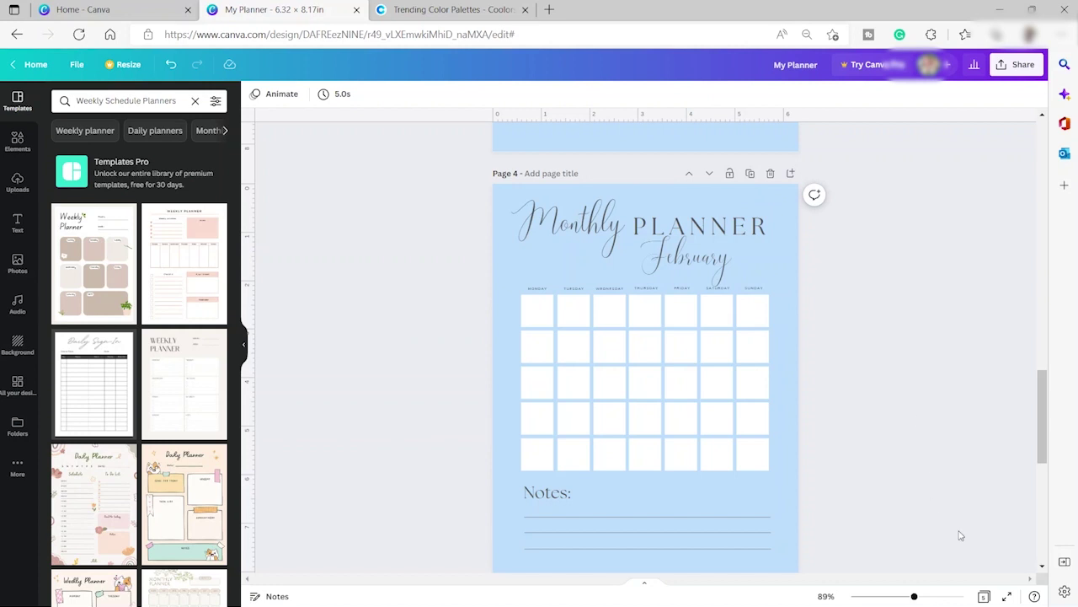
Move the February page behind the Weekly Planner page in the page overview and duplicate the Weekly Planner page
click(984, 597)
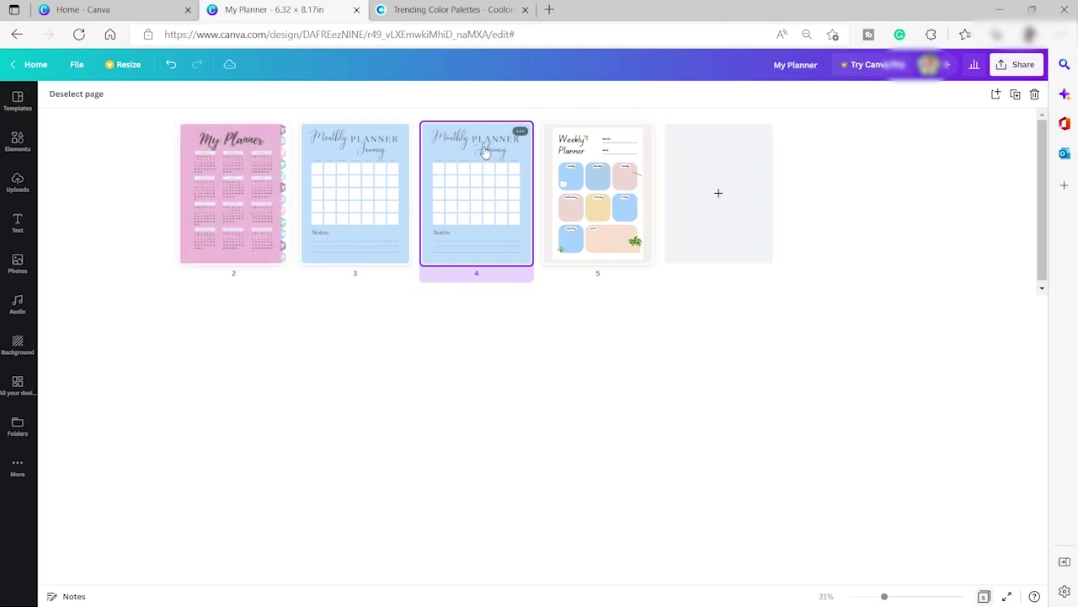
drag(486, 152, 640, 173)
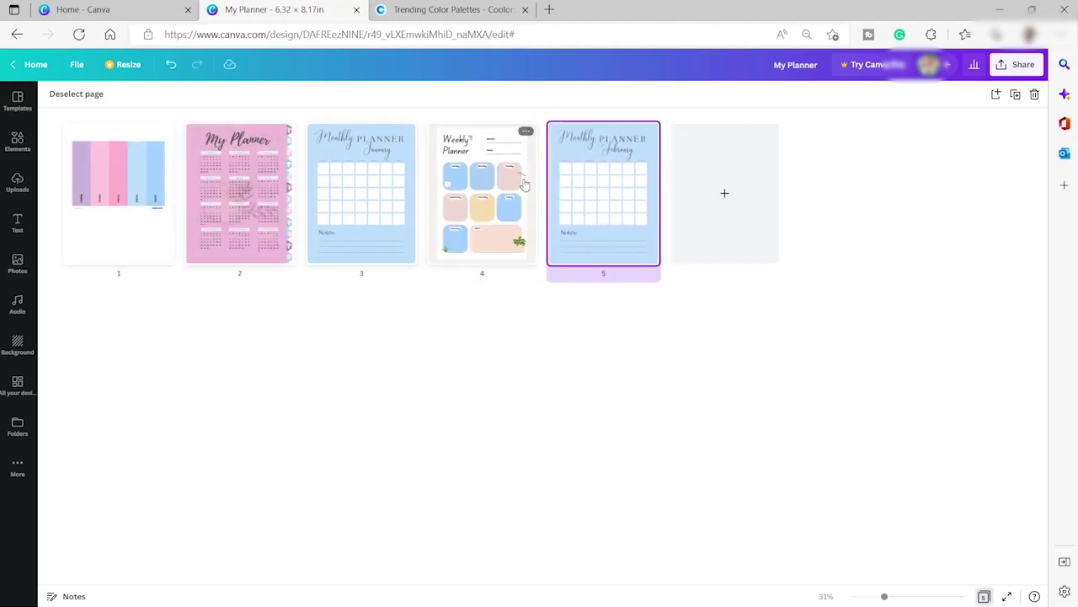
click(526, 133)
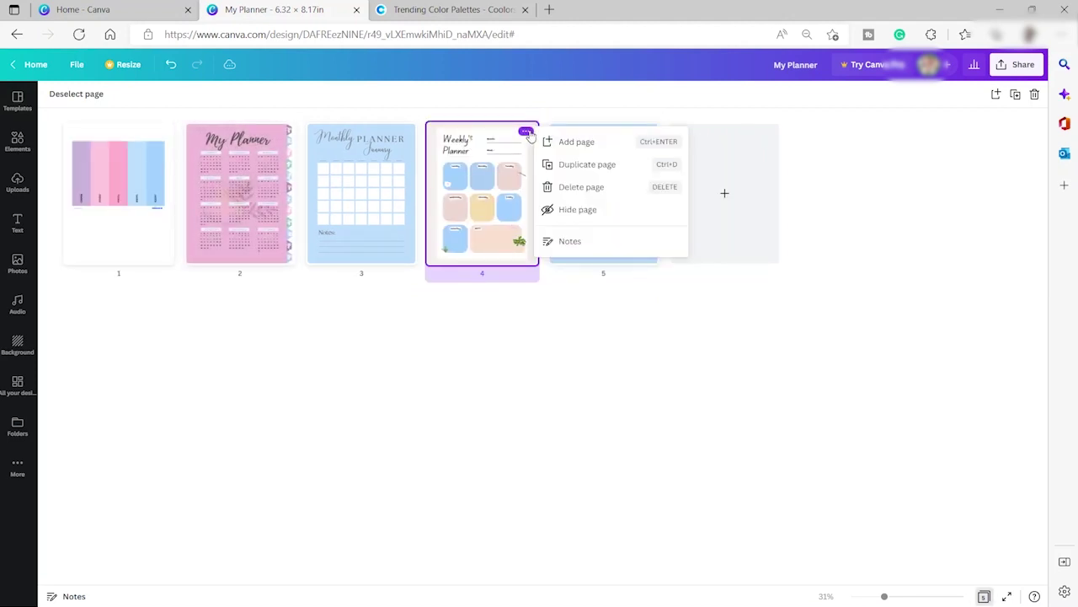
click(578, 164)
Return to the "My Planner" yearly calendar page and open the download options for the design
double_click(257, 175)
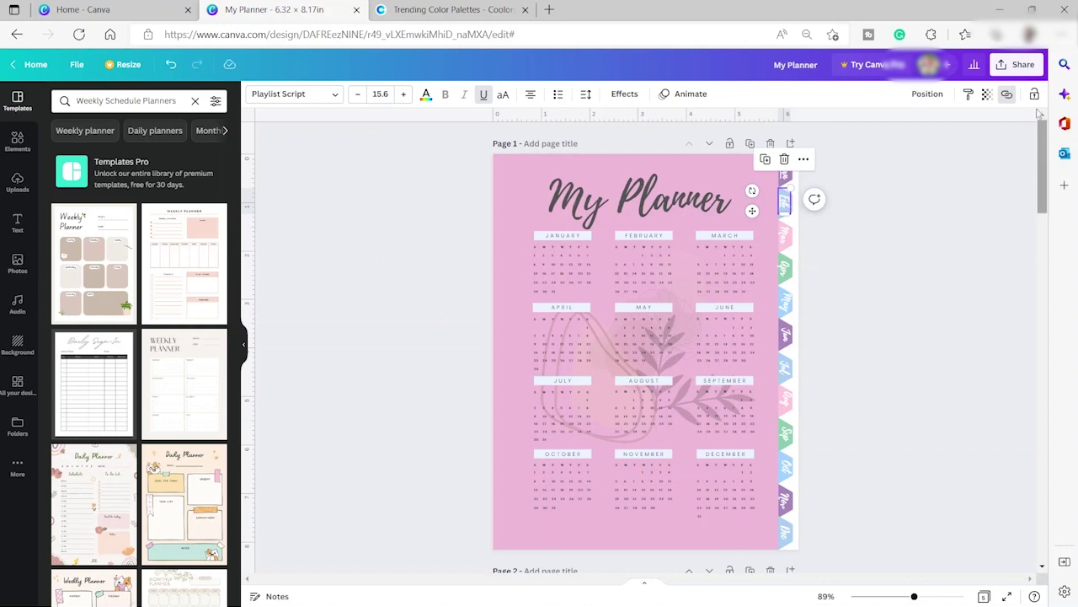
click(1022, 67)
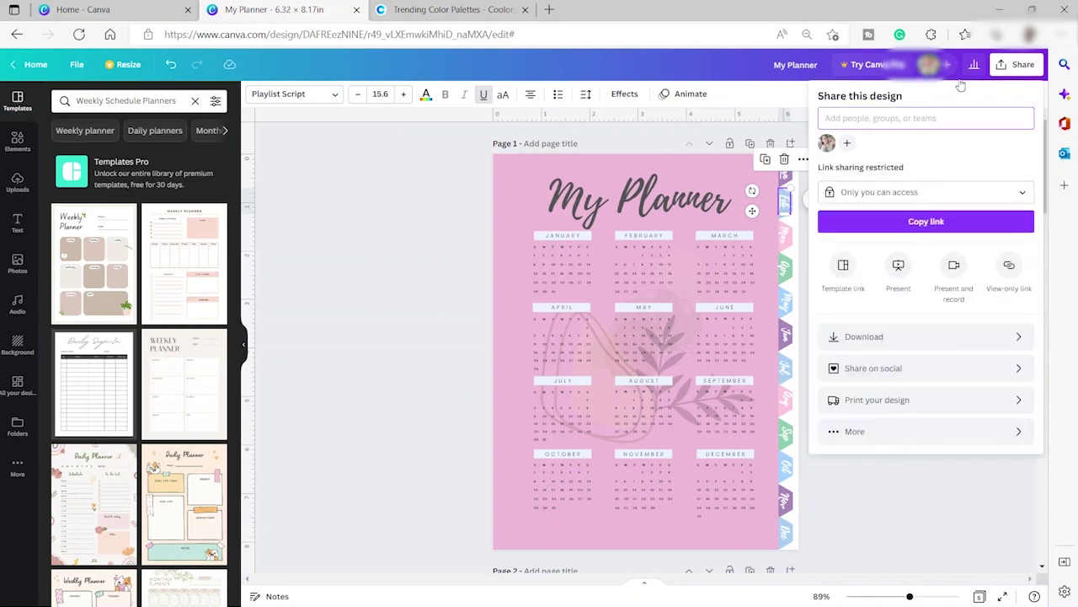
click(931, 338)
click(923, 254)
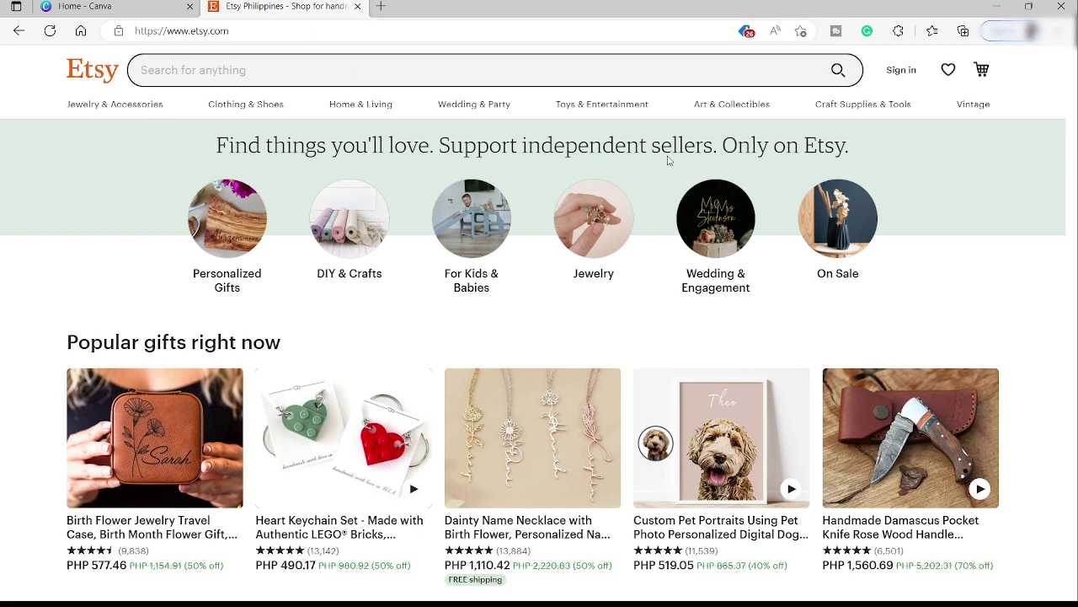
Switch to Etsy, search for "digital planner" and examine the designs and prices of the listed planners
click(495, 72)
text(w)
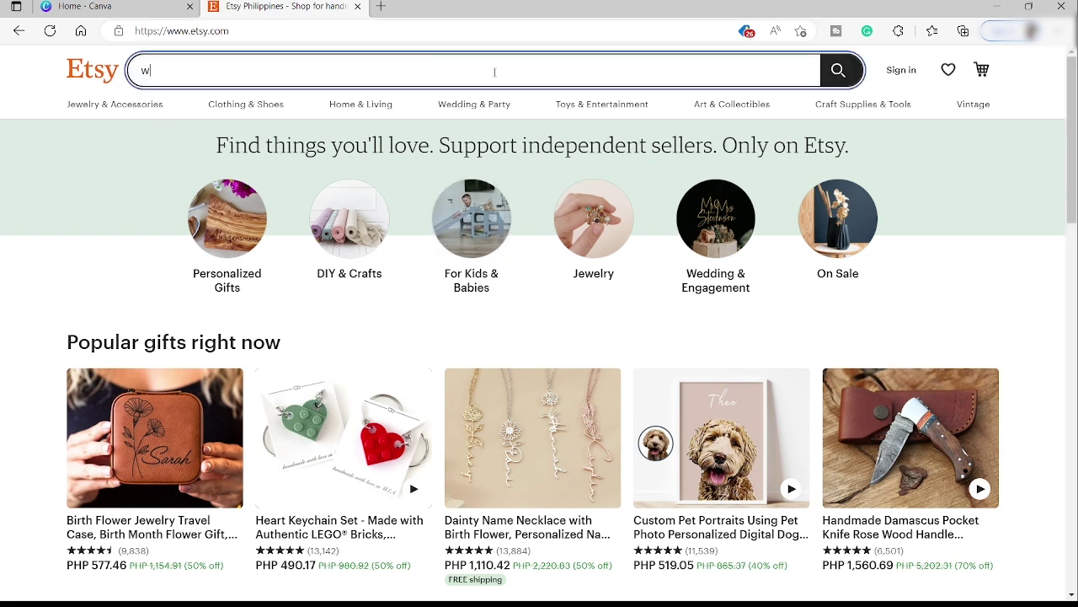
key(BackSpace)
text(digital pl)
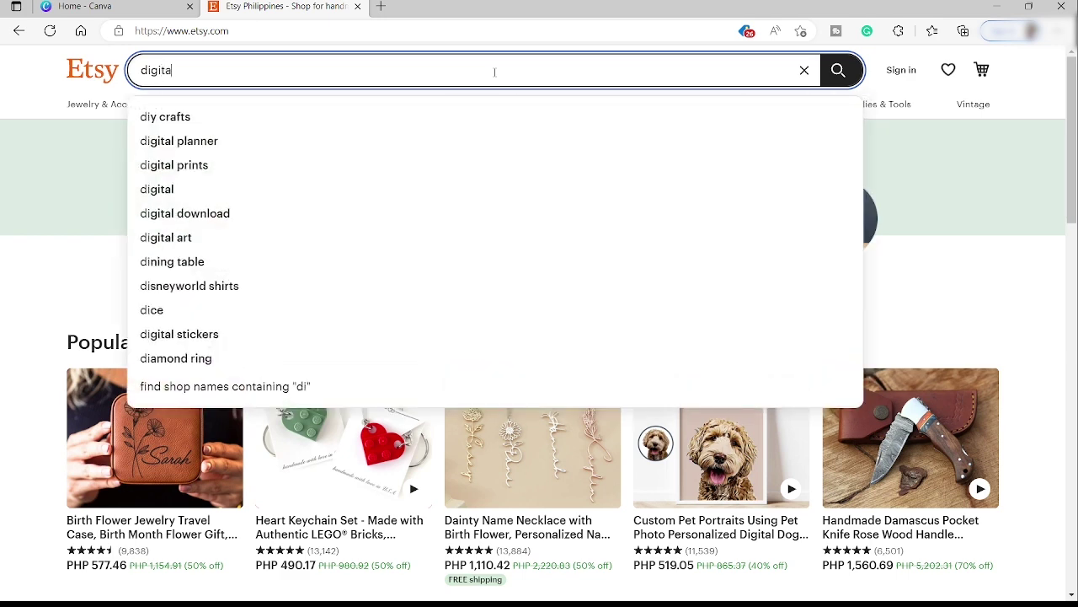
click(366, 117)
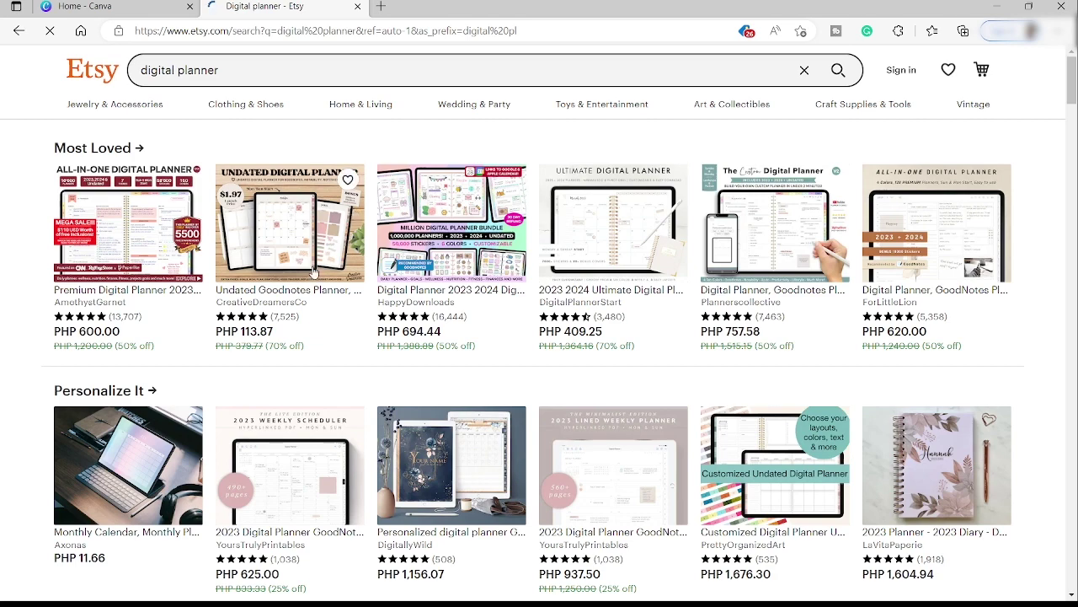
scroll(459, 354, down, 5)
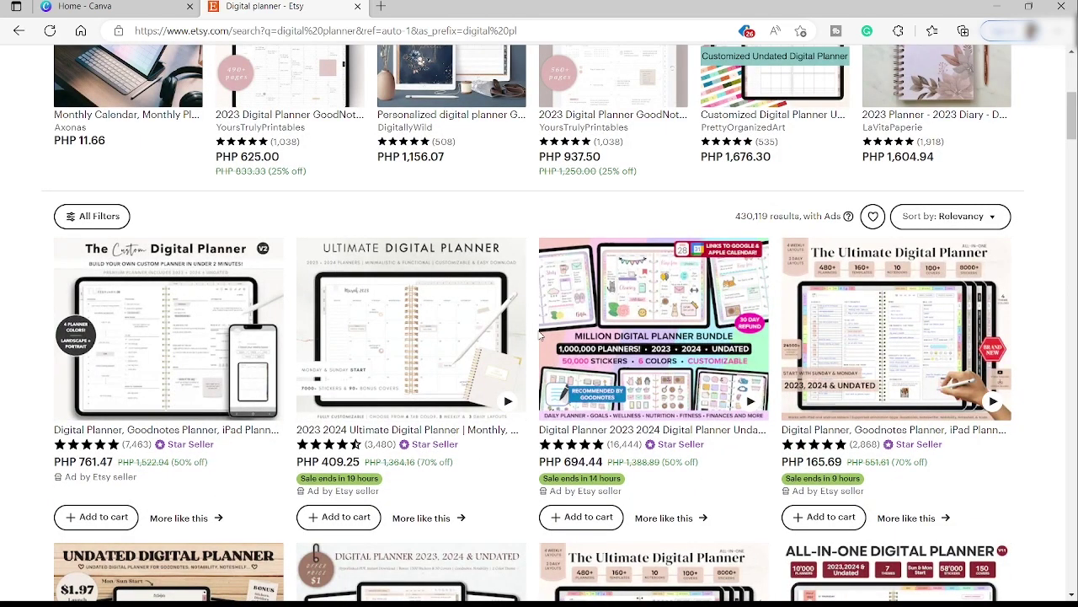
scroll(540, 336, down, 3)
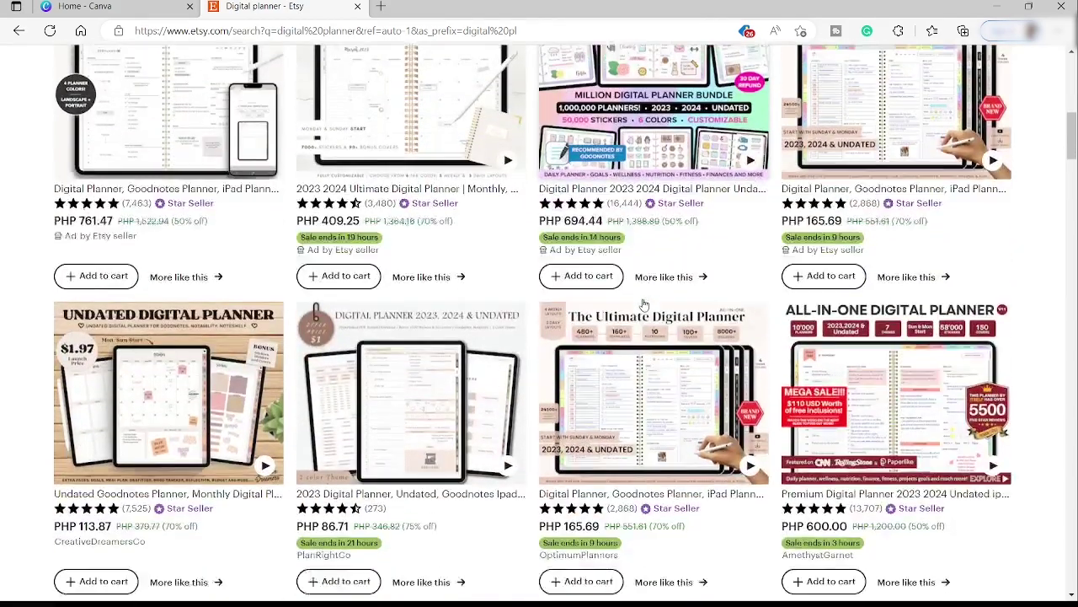
scroll(642, 303, up, 2)
scroll(643, 303, down, 4)
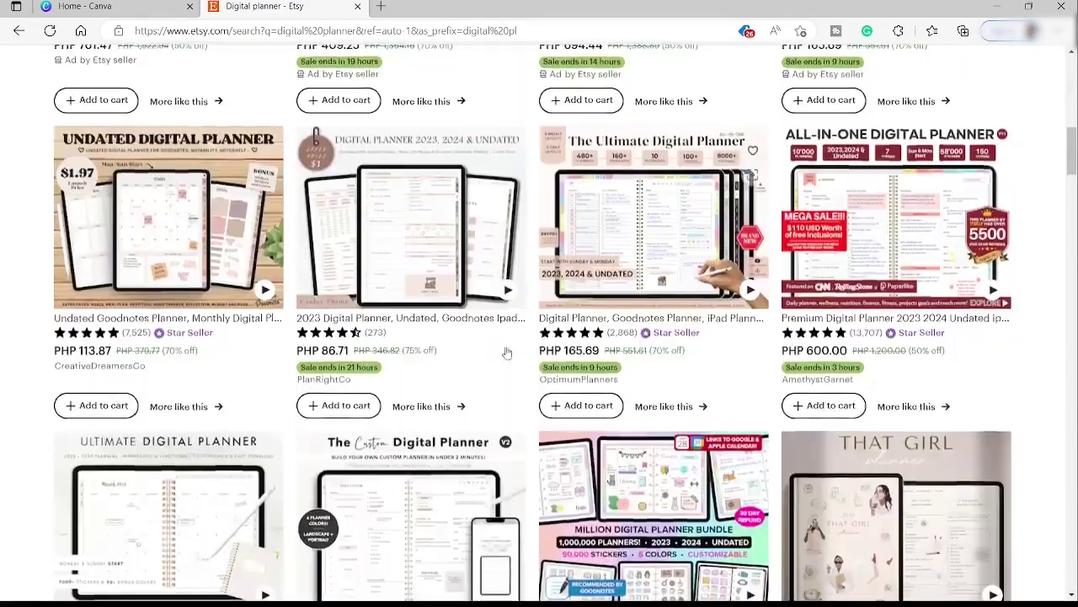
scroll(438, 320, down, 3)
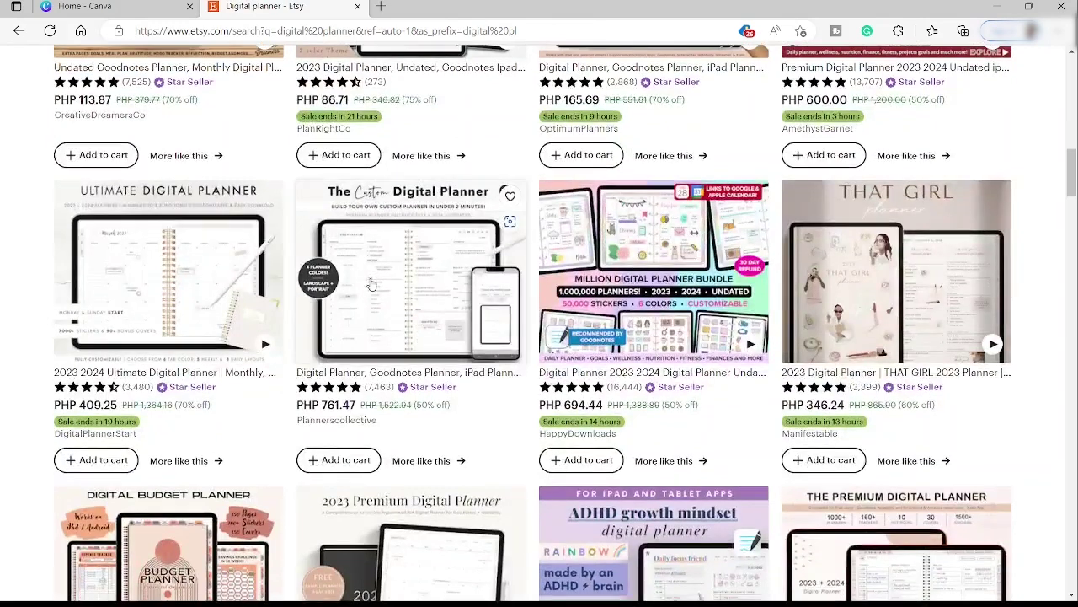